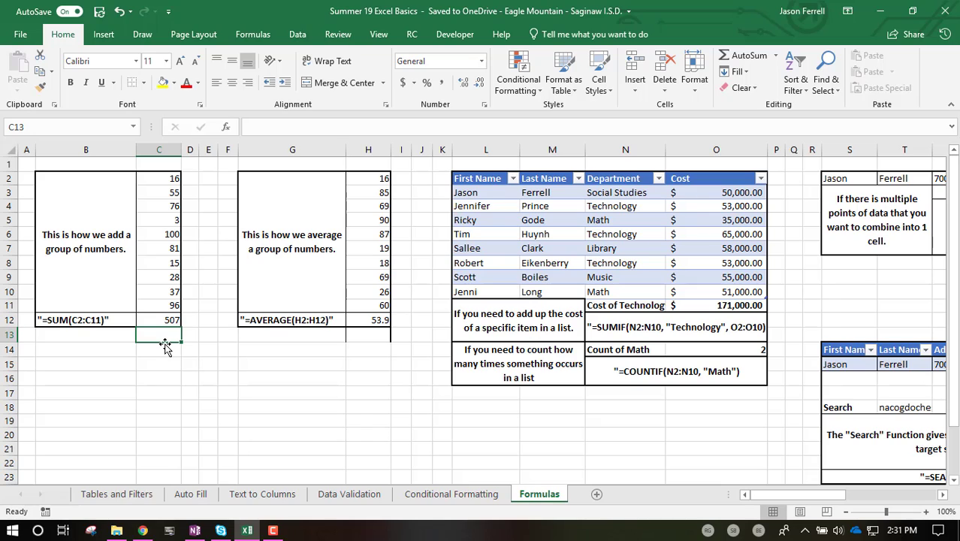
- Examine the RANDBETWEEN(1, 100) formulas behind the numbers in C2:C11 and look over the list in H2:H11
left_click(169, 285)
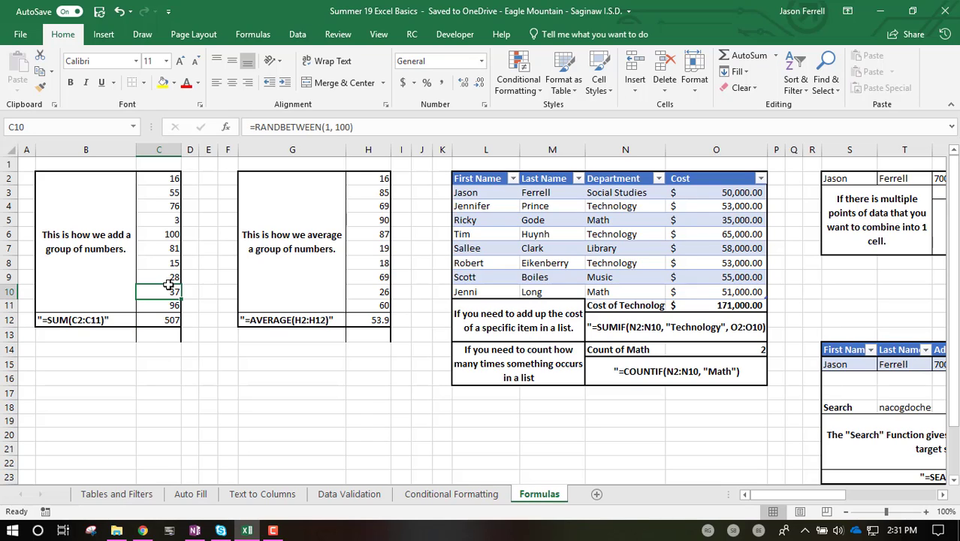
left_click_drag(161, 179, 150, 305)
left_click_drag(382, 182, 378, 307)
left_click(163, 179)
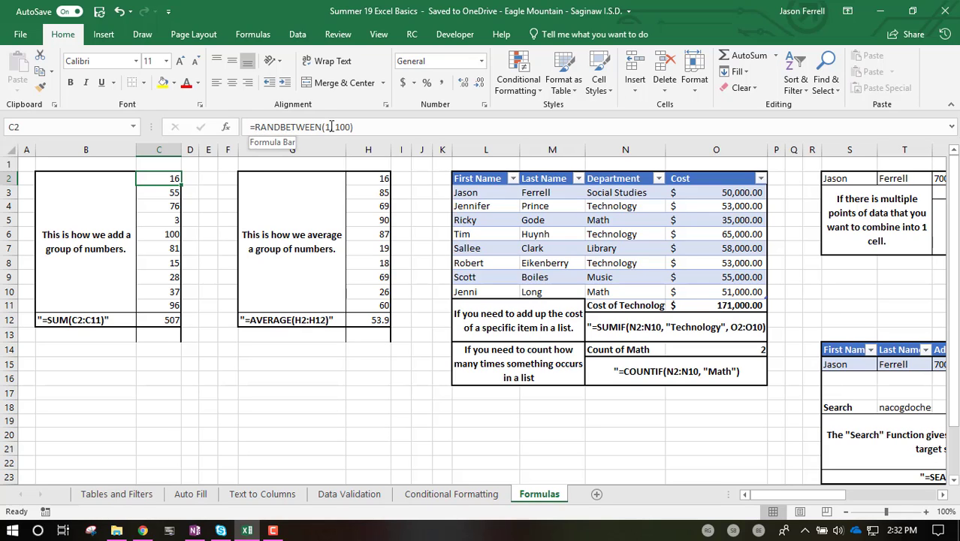
left_click(161, 194)
left_click(161, 205)
left_click(159, 216)
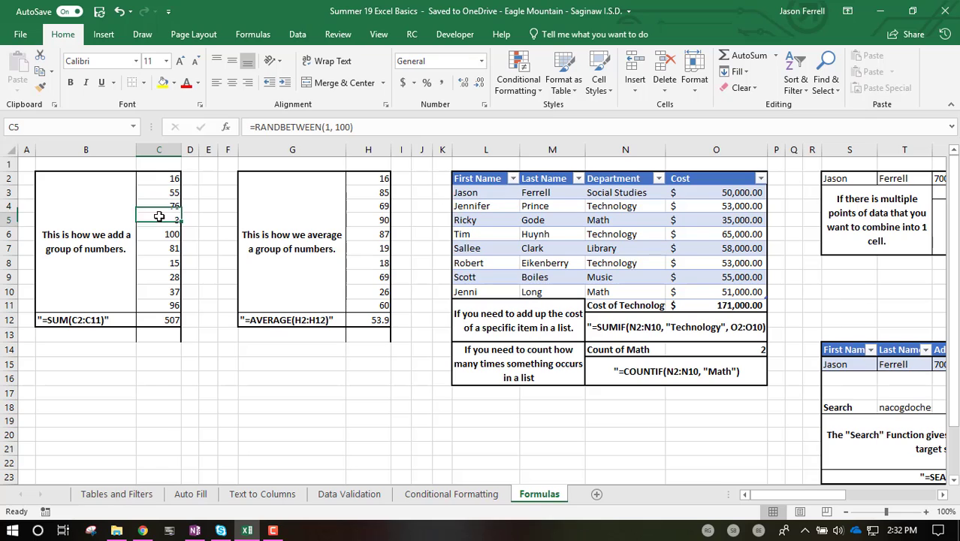
left_click(158, 233)
left_click(160, 248)
left_click(155, 263)
left_click(153, 277)
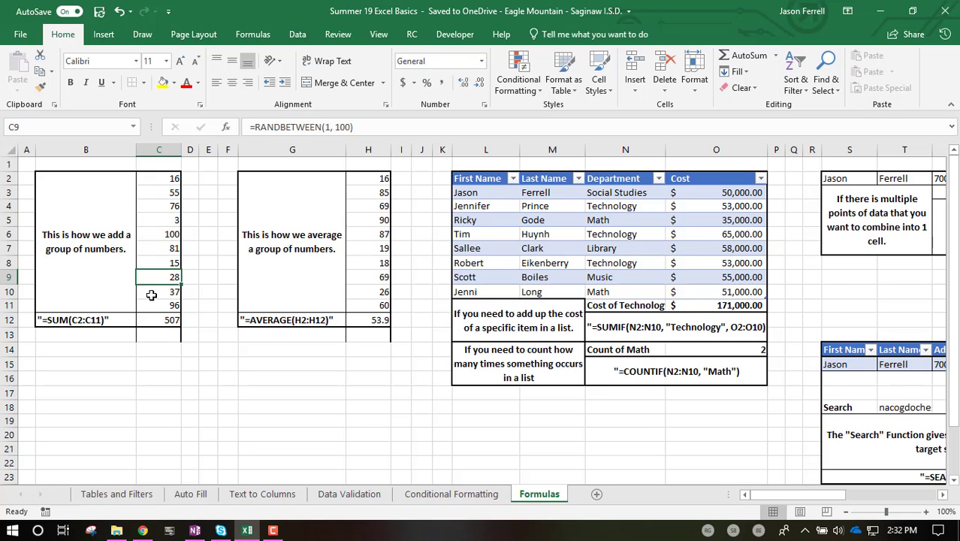
left_click(151, 295)
left_click(151, 304)
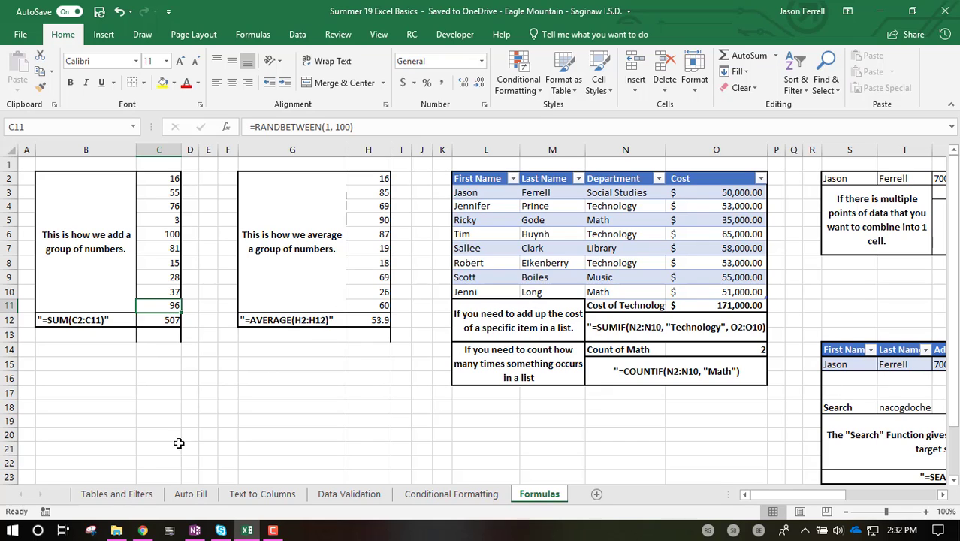
- Enter 0, 12 and 15 in turn in cell C16 to recalculate the random numbers, and clear the cell
left_click(170, 377)
type("0")
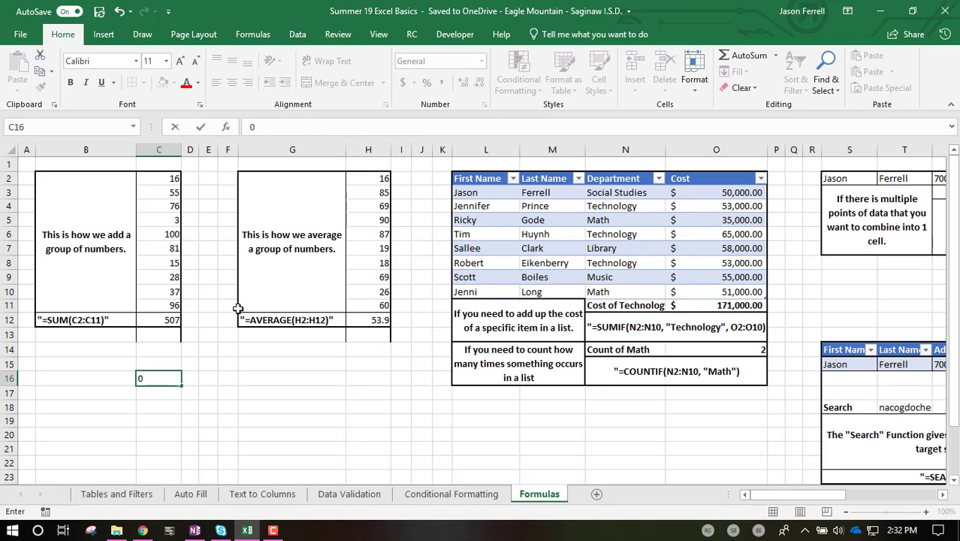
key("Return")
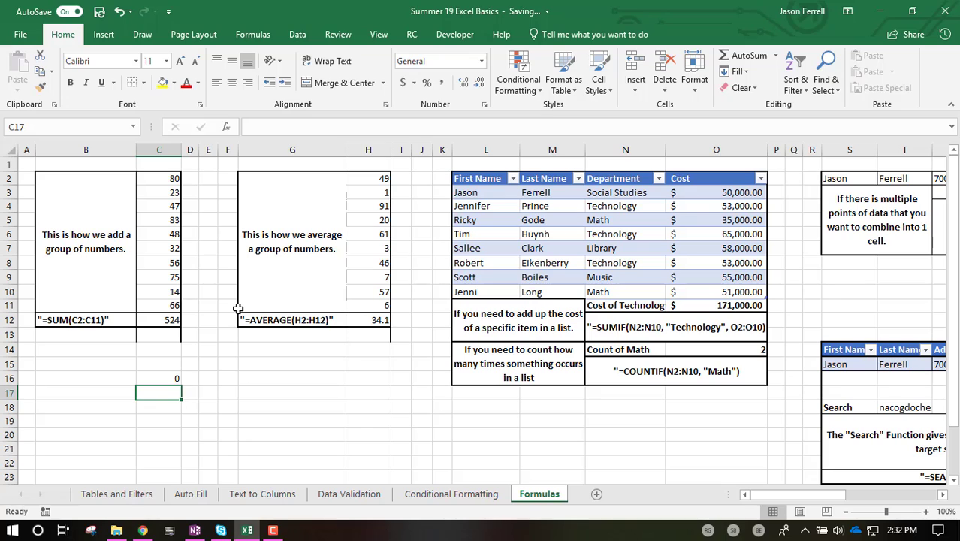
key("Up")
type("12")
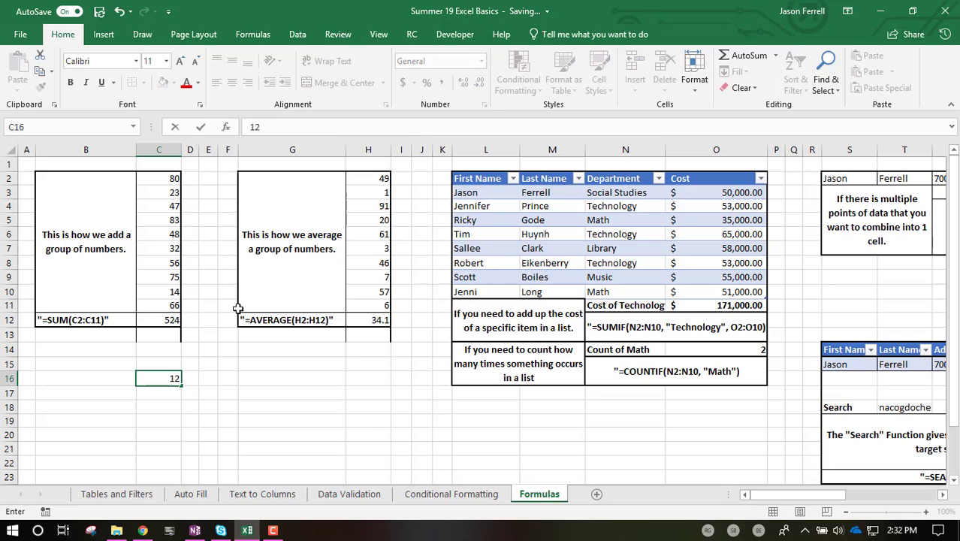
key("Return")
key("Up")
type("15")
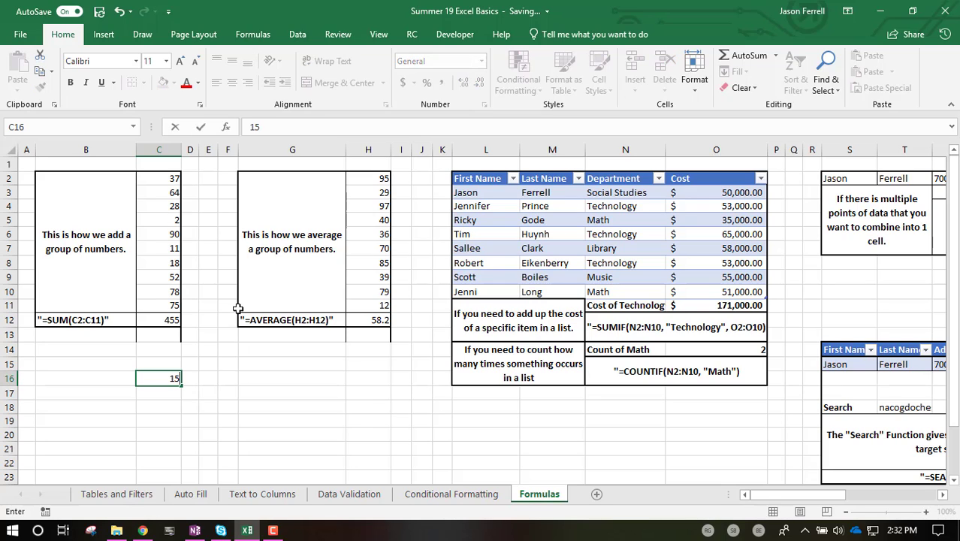
key("Return")
key("Up")
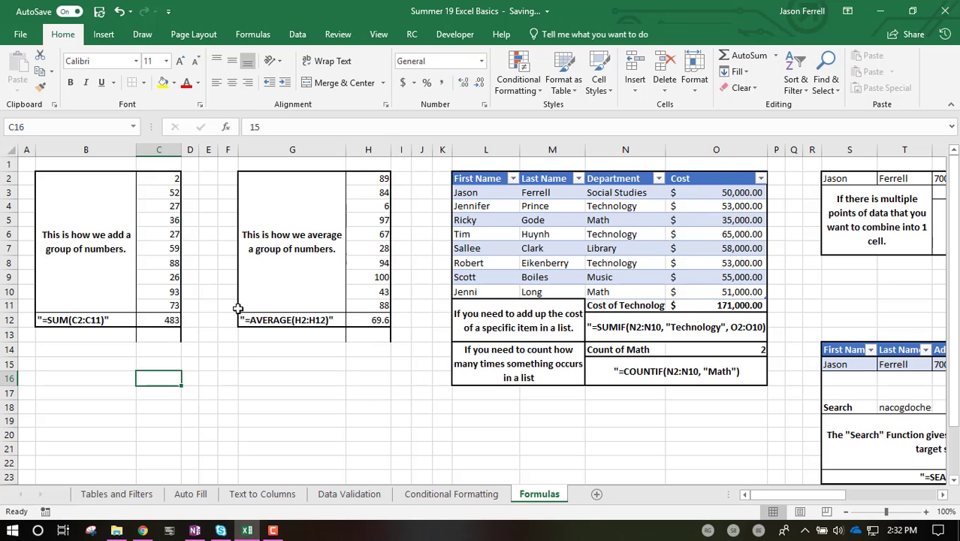
key("Delete")
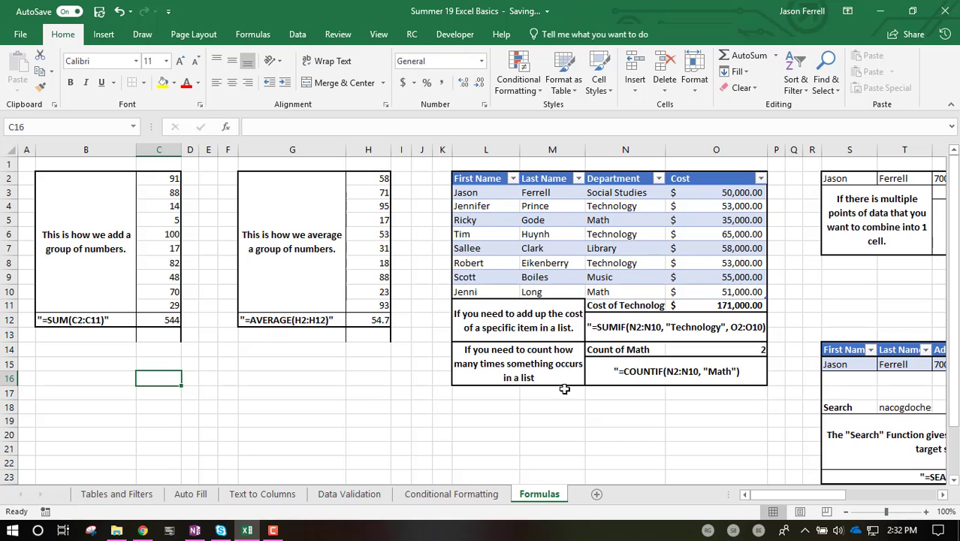
- Examine the SUM formula in cell C12 and the first and last cells of the range it adds
left_click(154, 305)
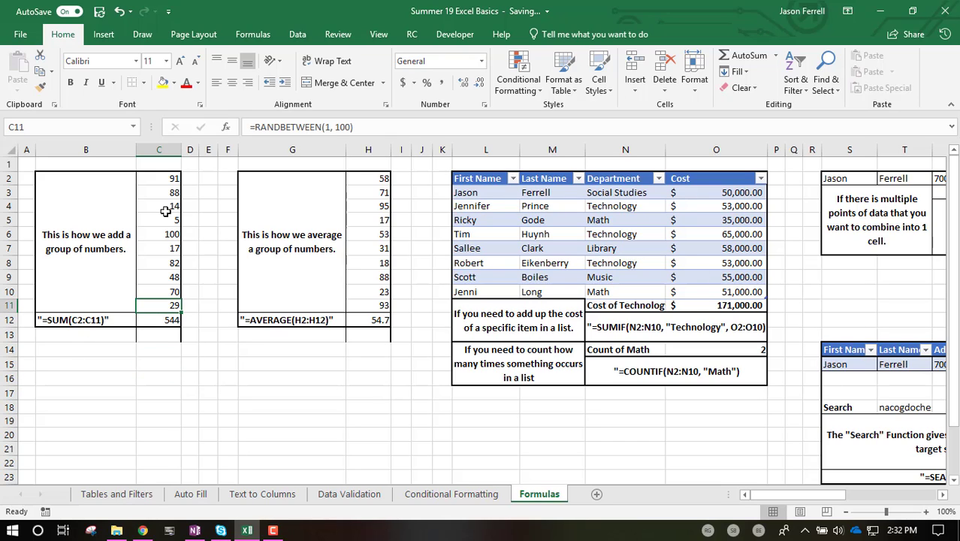
left_click(166, 178)
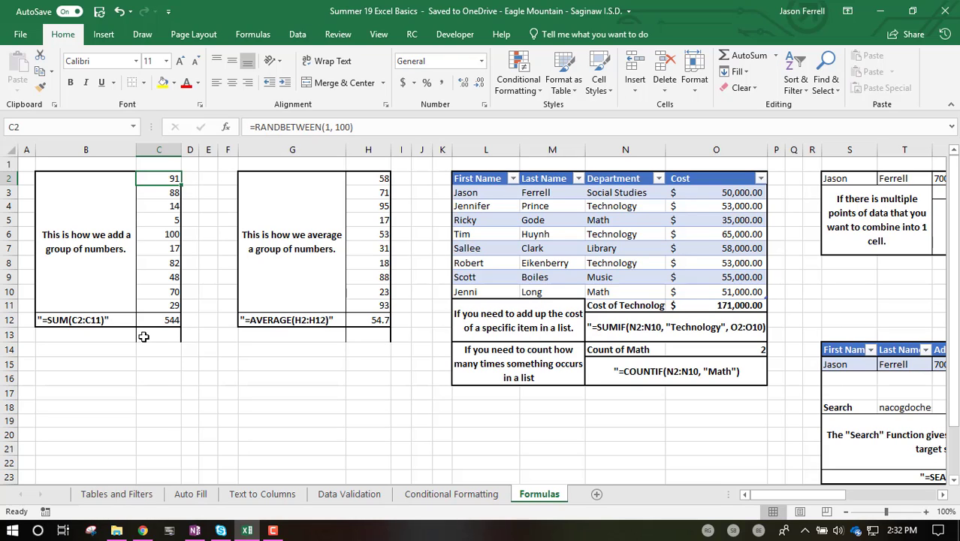
left_click(169, 318)
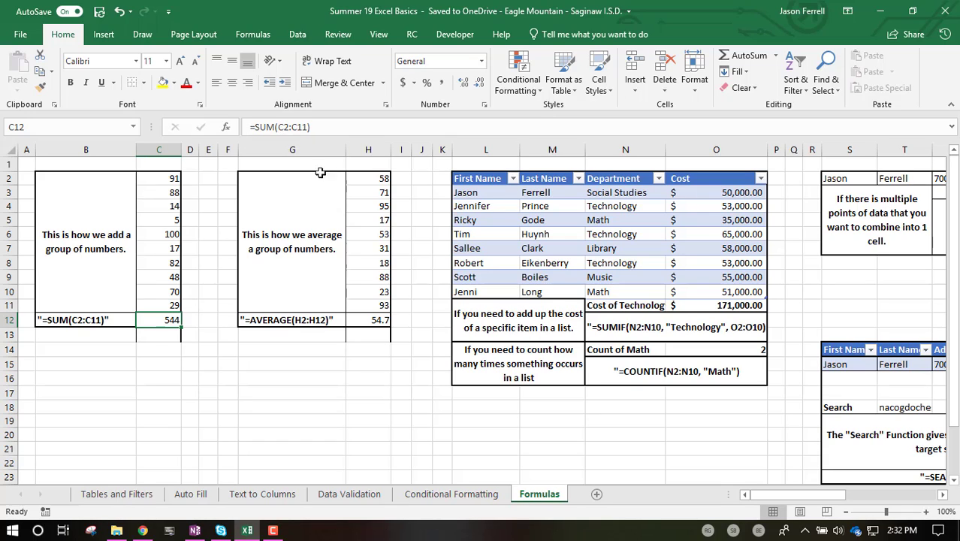
left_click(311, 127)
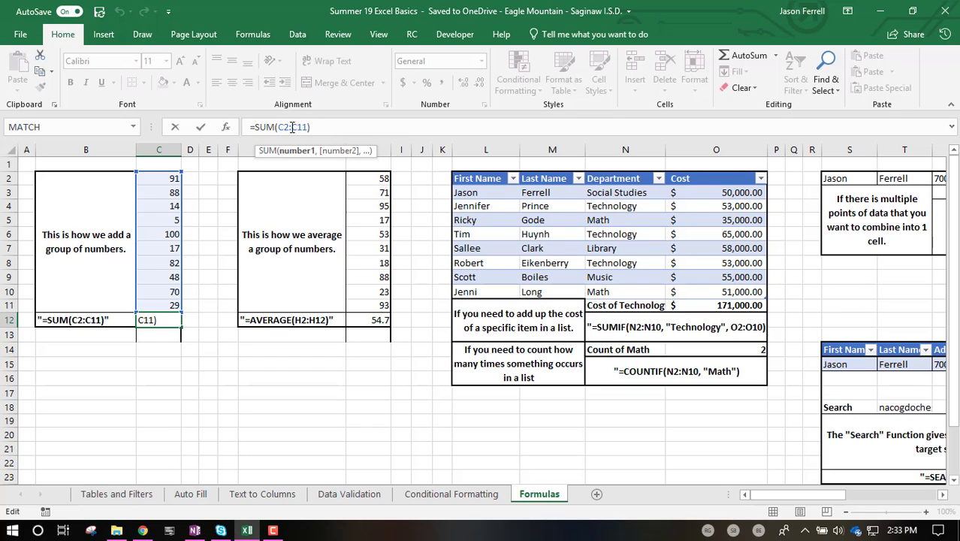
left_click(315, 127)
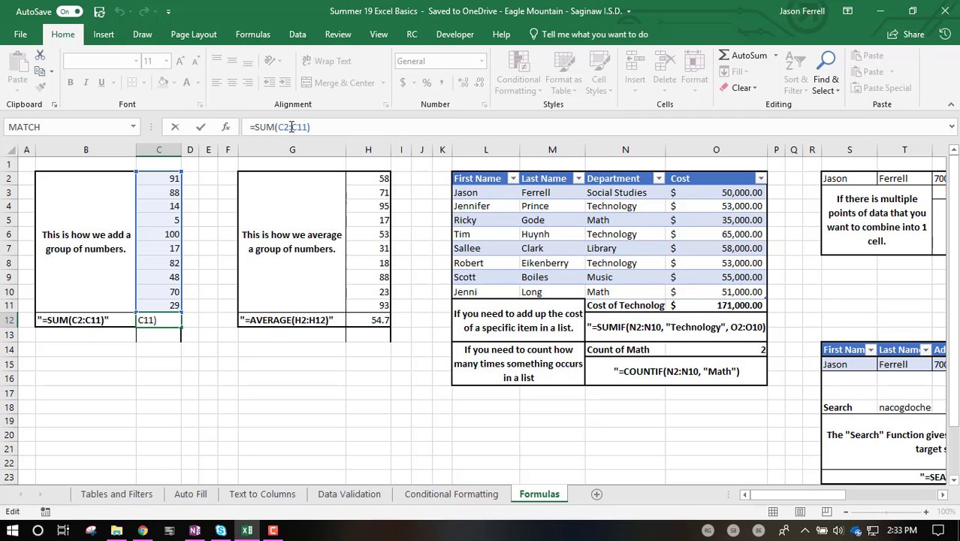
left_click(293, 127)
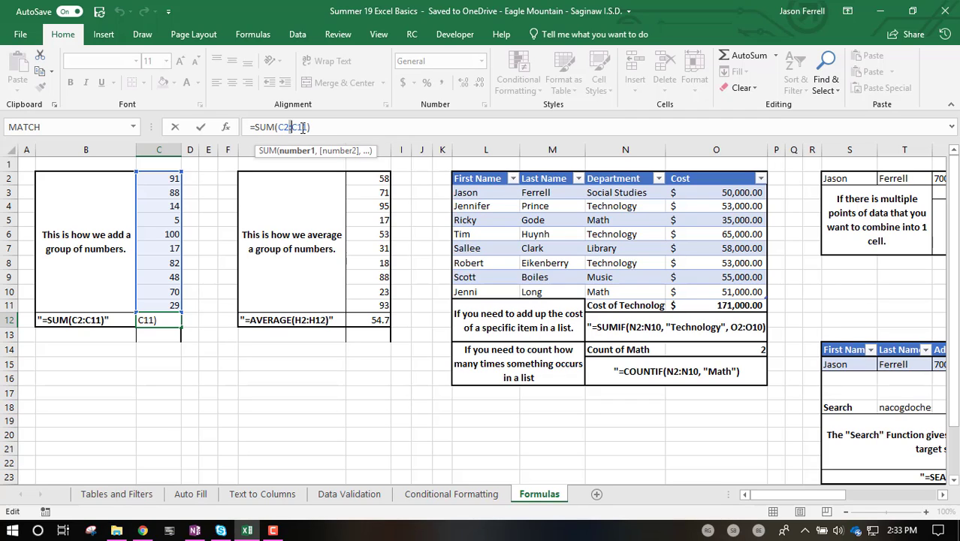
left_click(150, 304)
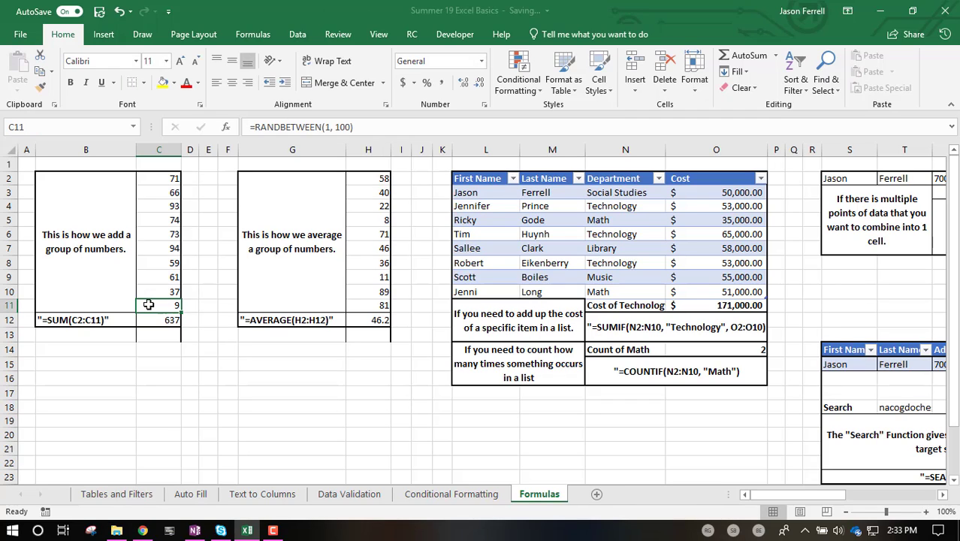
left_click(166, 333)
left_click(163, 318)
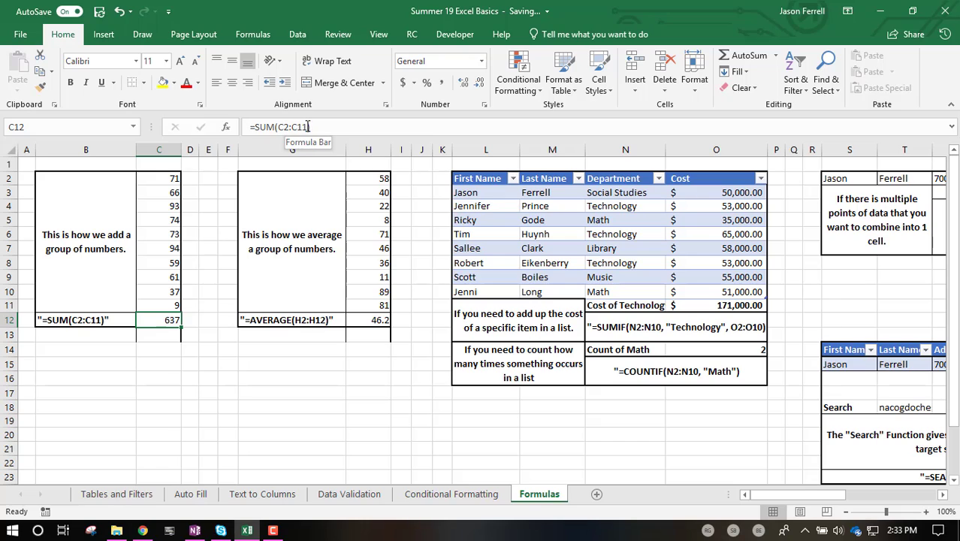
left_click(165, 350)
left_click(163, 320)
left_click(157, 335)
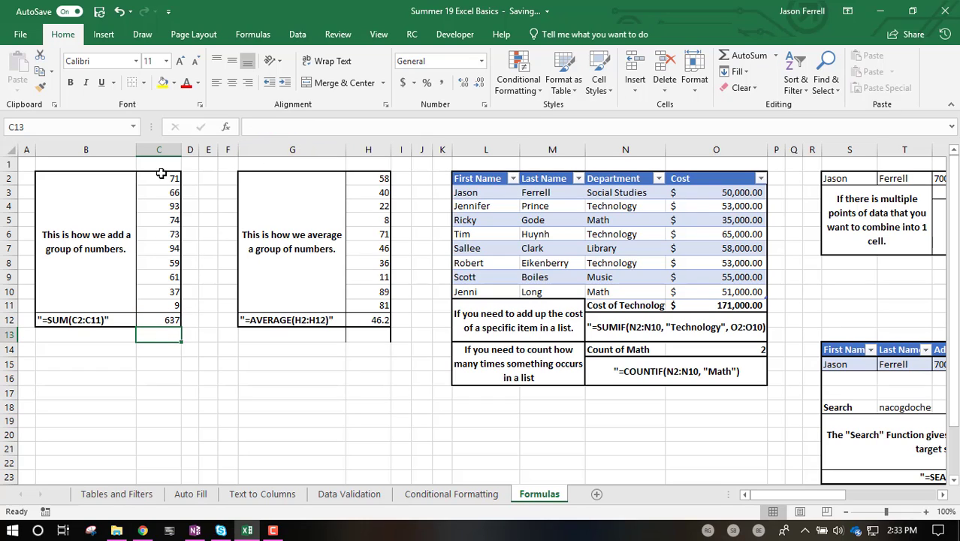
- Select the list from total cell C12 up to C2 and apply AutoSum to add the numbers in C2:C11
left_click_drag(160, 334, 171, 211)
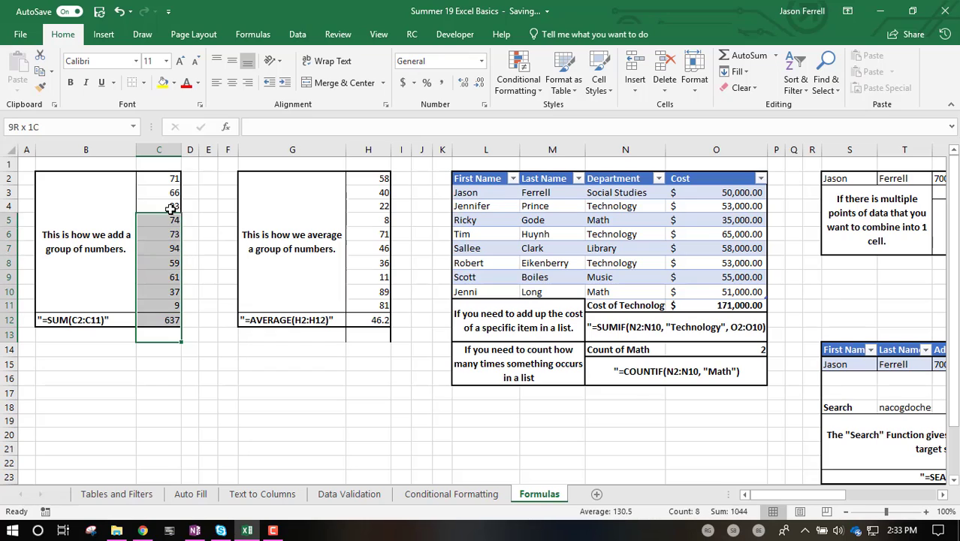
left_click(162, 320)
left_click_drag(157, 320, 161, 178)
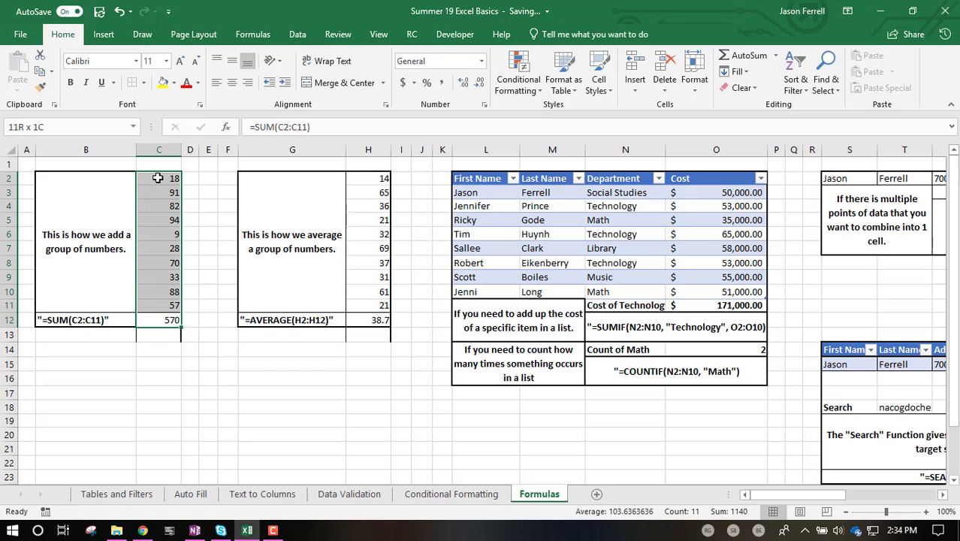
left_click(157, 321)
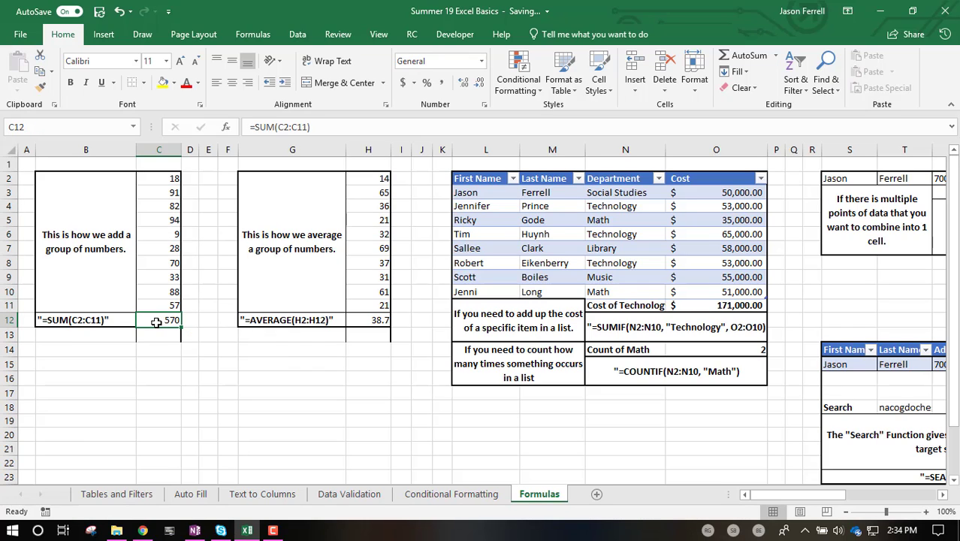
left_click_drag(156, 320, 163, 178)
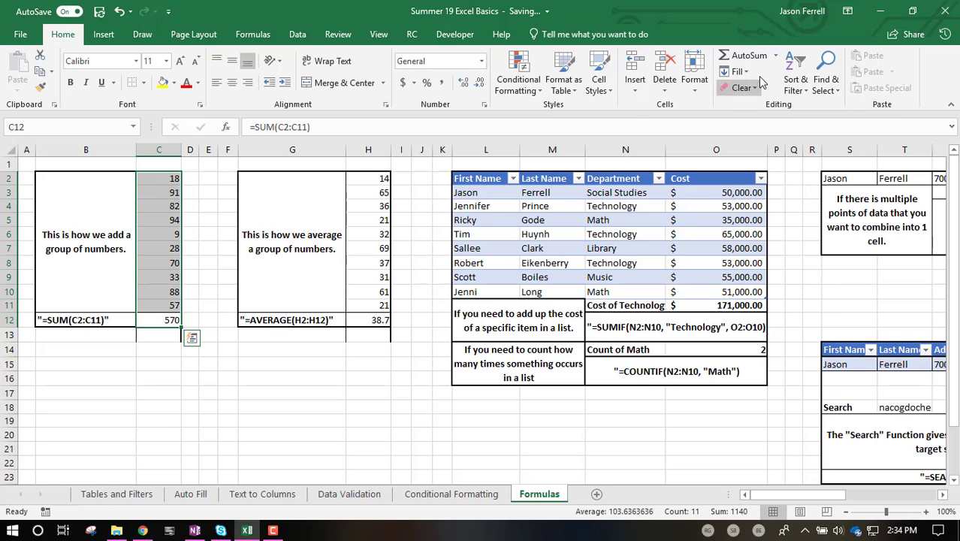
left_click(753, 57)
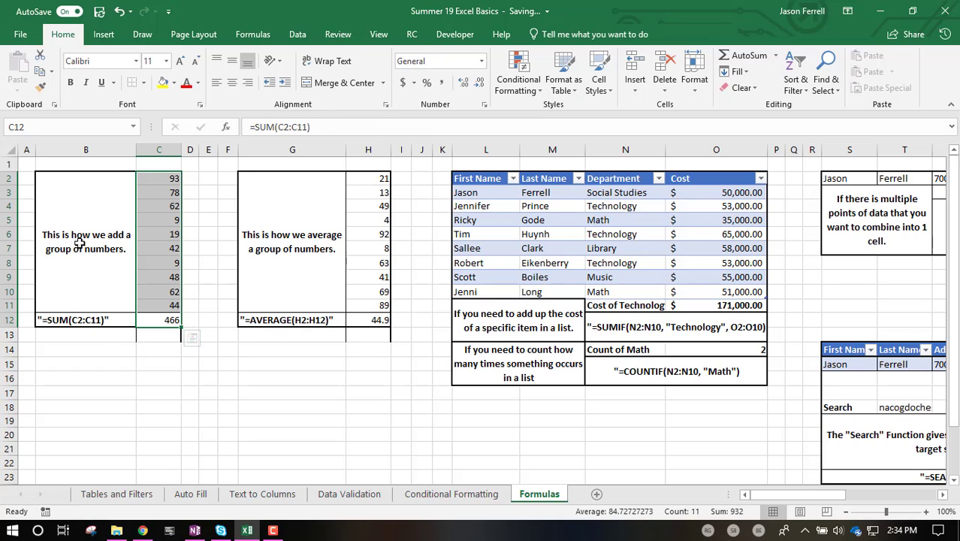
- Examine the AVERAGE formula in cell H12, its text label in G12, and the first and last cells it averages
left_click(259, 323)
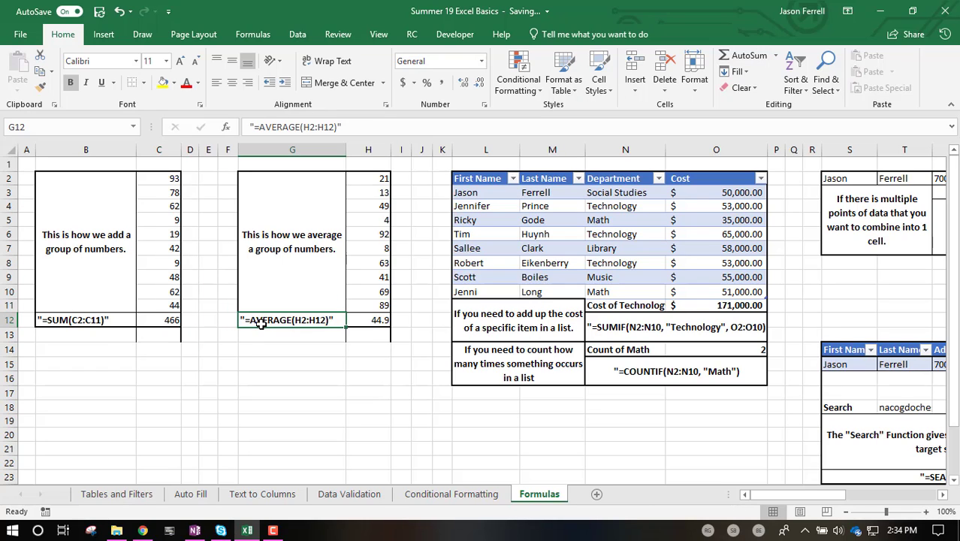
left_click(359, 319)
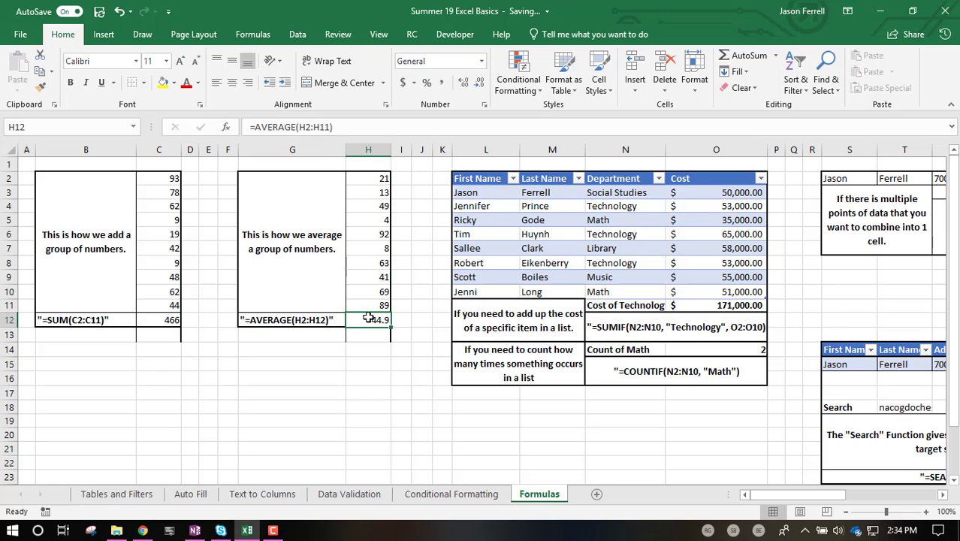
left_click(366, 176)
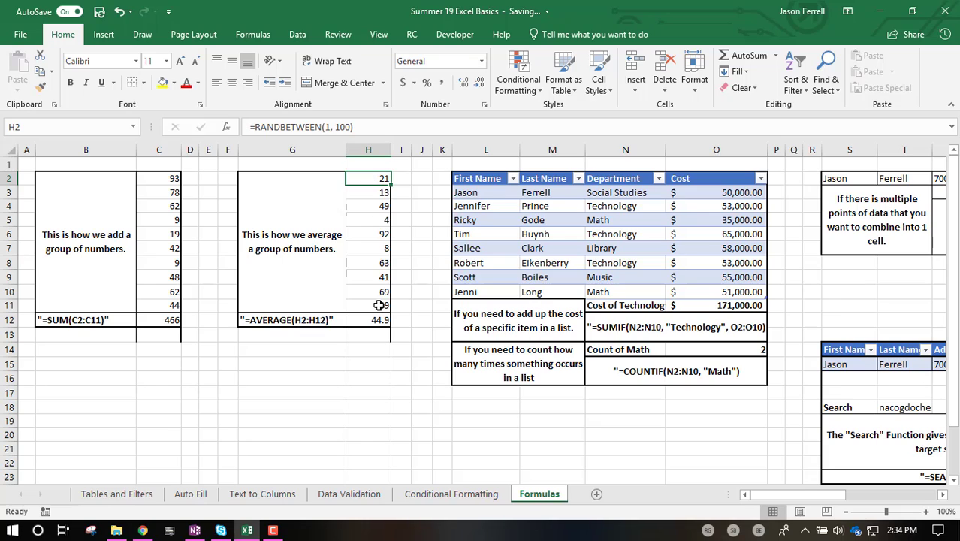
left_click(375, 304)
left_click(378, 319)
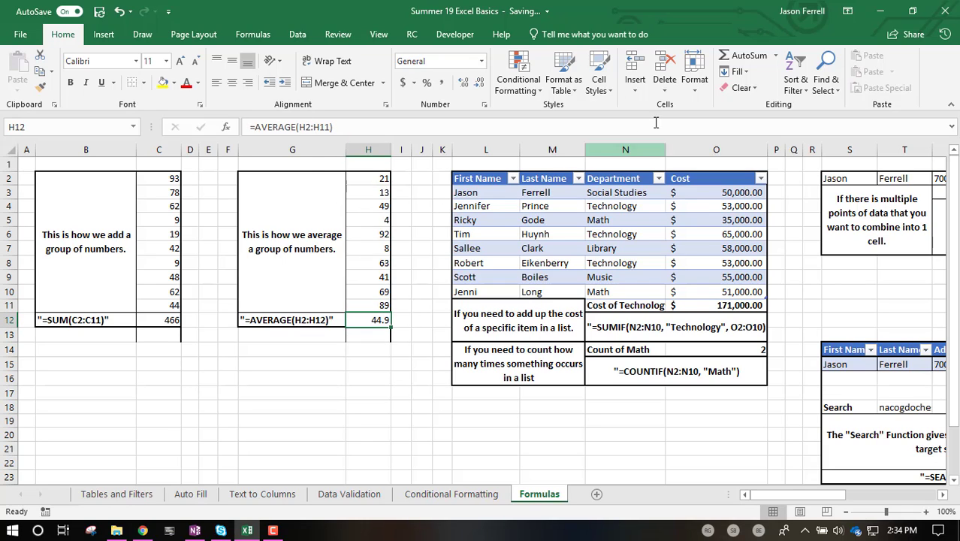
- Review the functions AutoSum offers for the cells below the H2:H11 list, such as Average and Min, without applying any
left_click(777, 57)
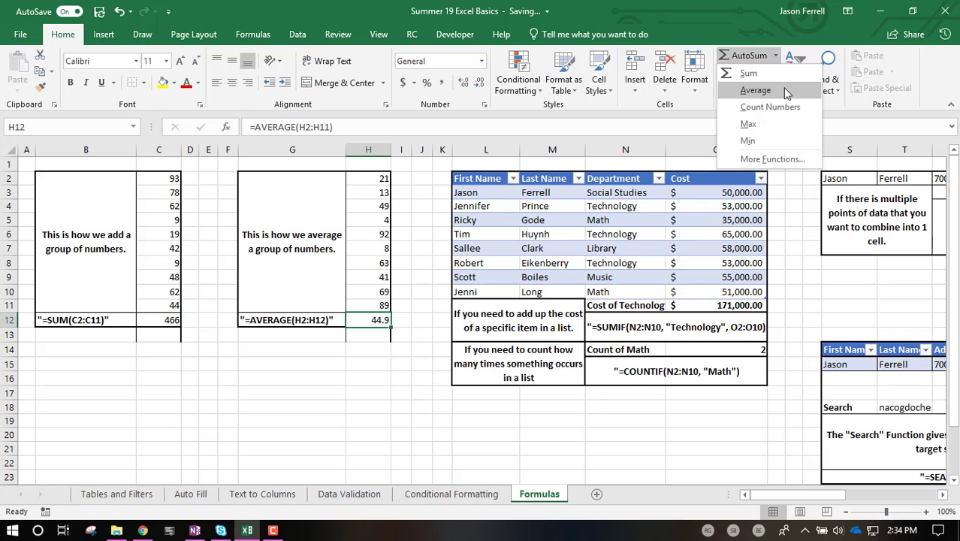
left_click(284, 376)
left_click(381, 353)
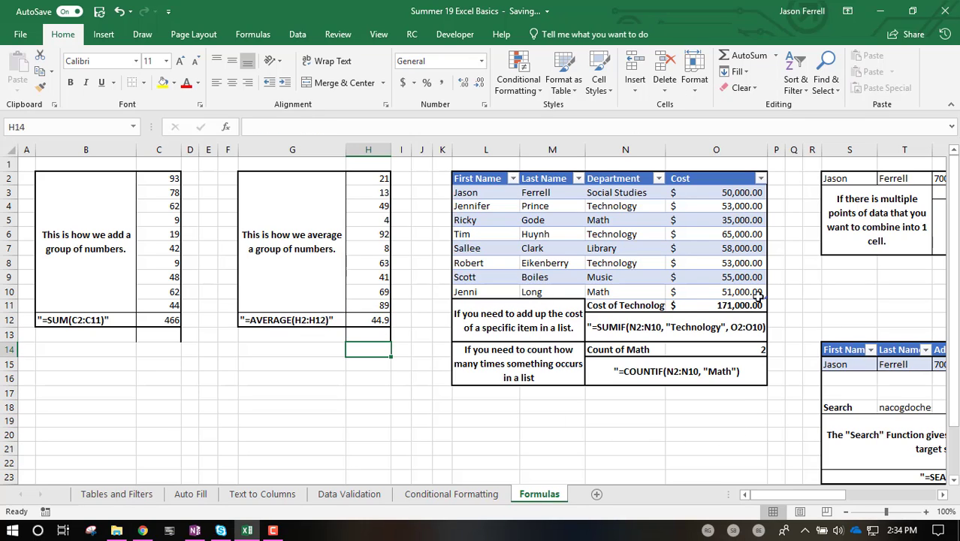
left_click(359, 337)
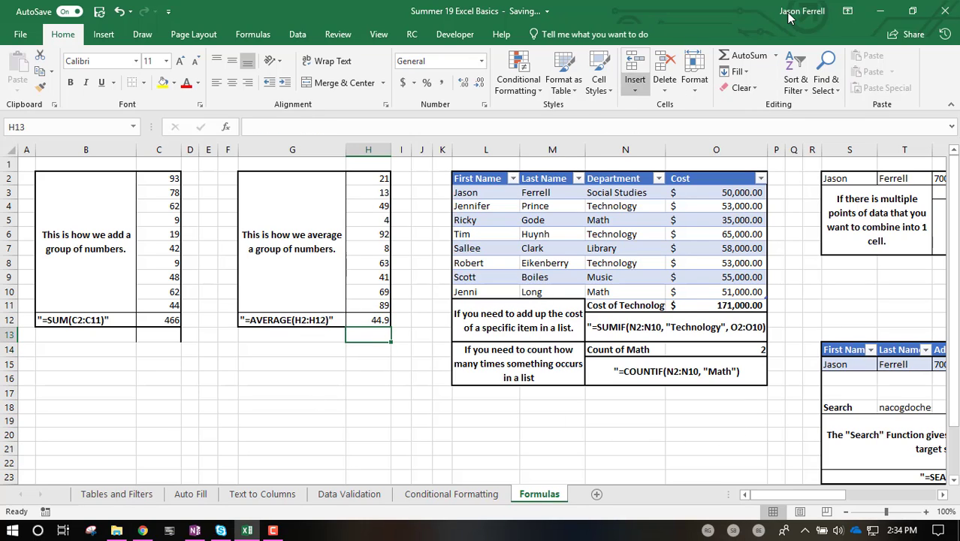
left_click(775, 56)
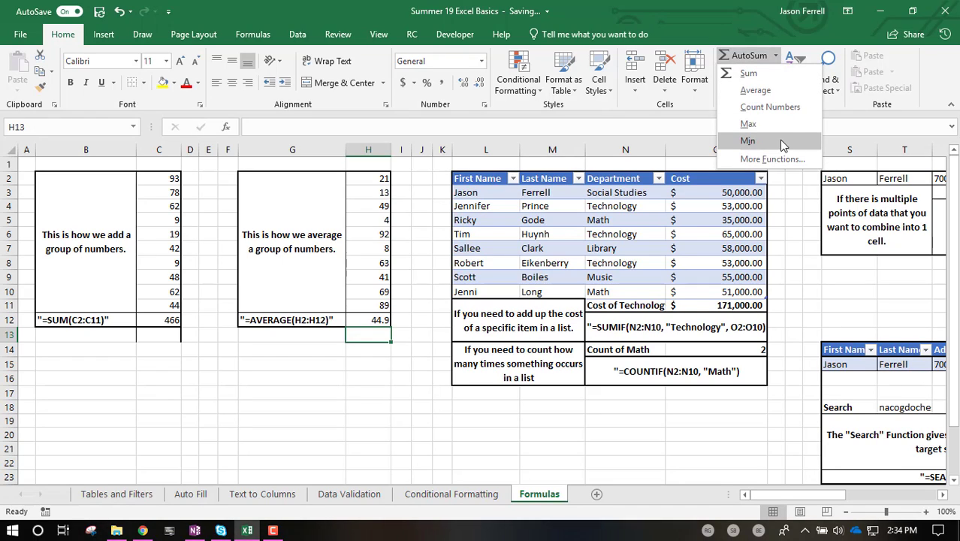
left_click(327, 359)
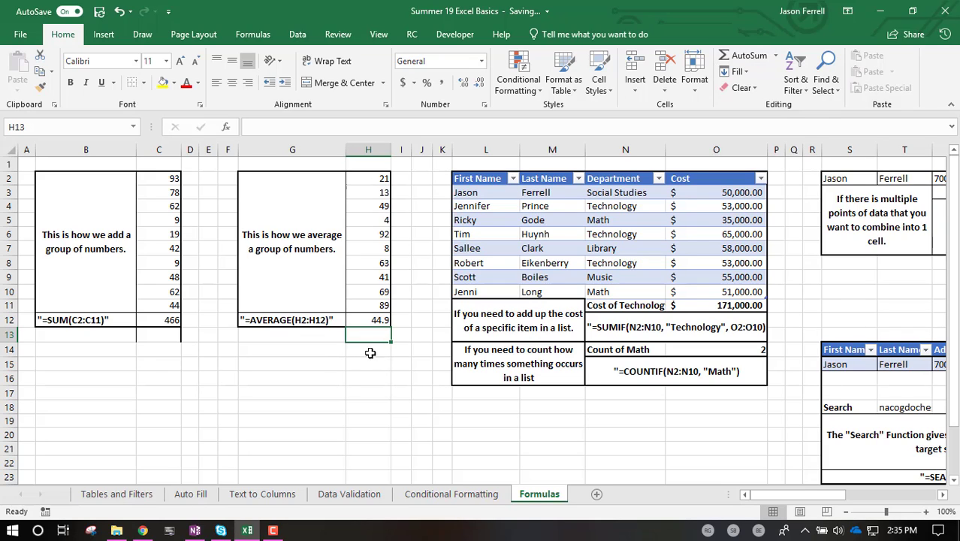
left_click(370, 354)
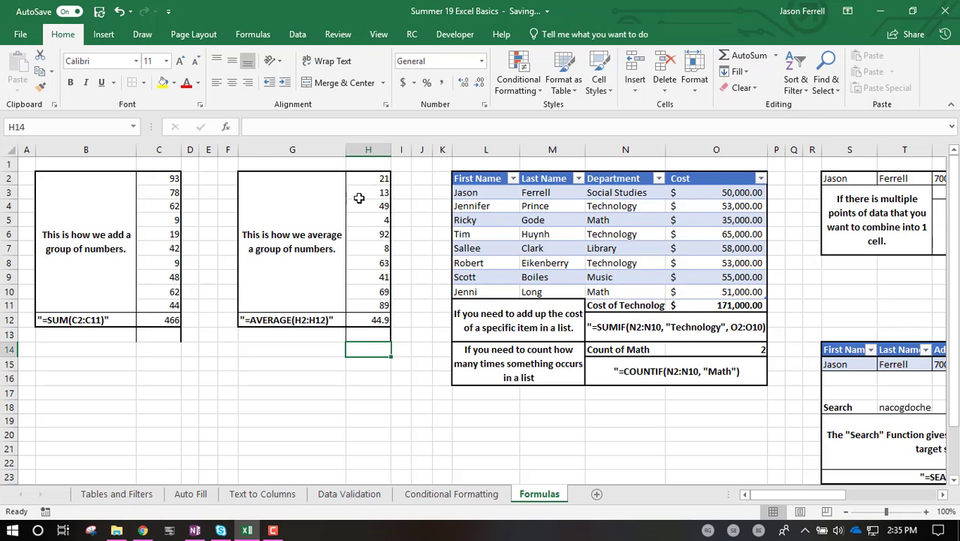
- Select the list from cell H13 up to H2 and apply the Count Numbers function to place a count in H13
left_click(372, 333)
left_click_drag(372, 332, 368, 181)
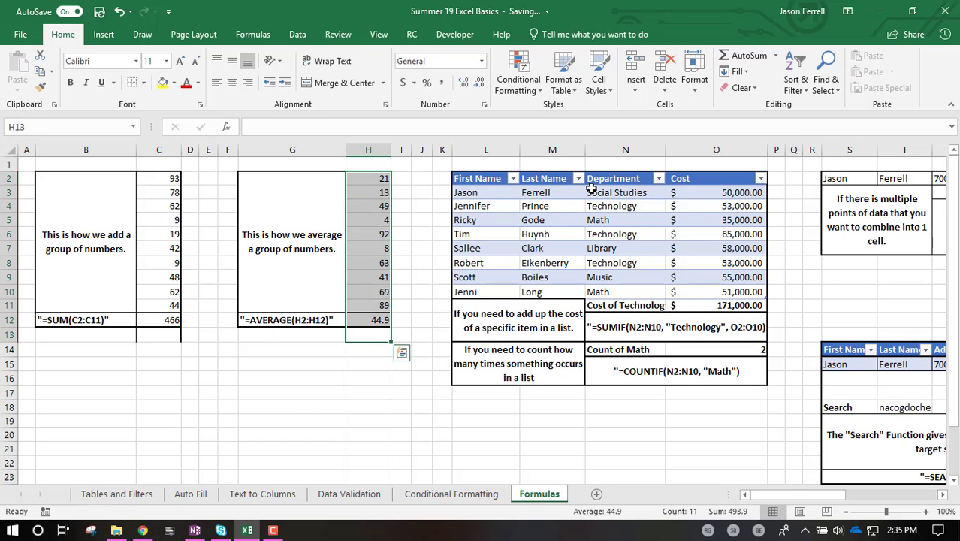
left_click(776, 55)
left_click(770, 106)
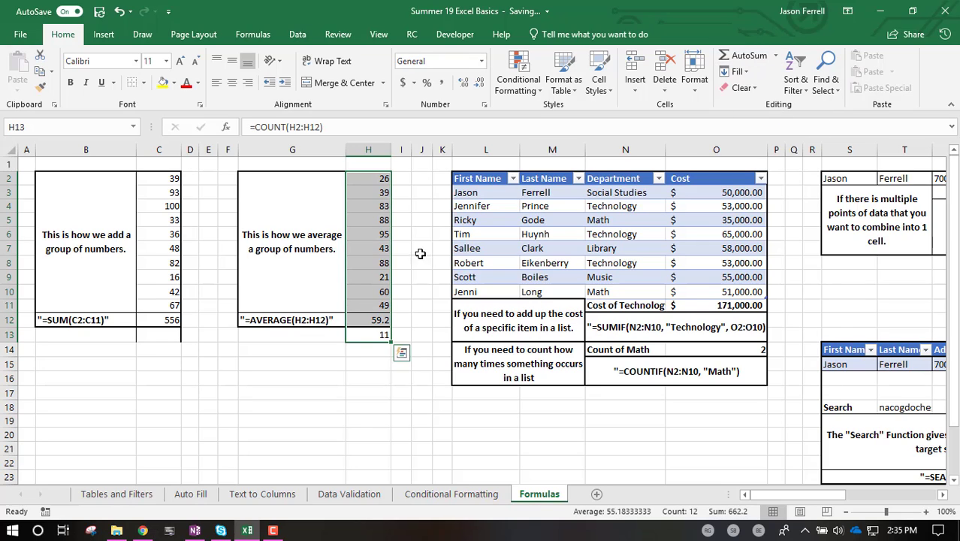
left_click(372, 336)
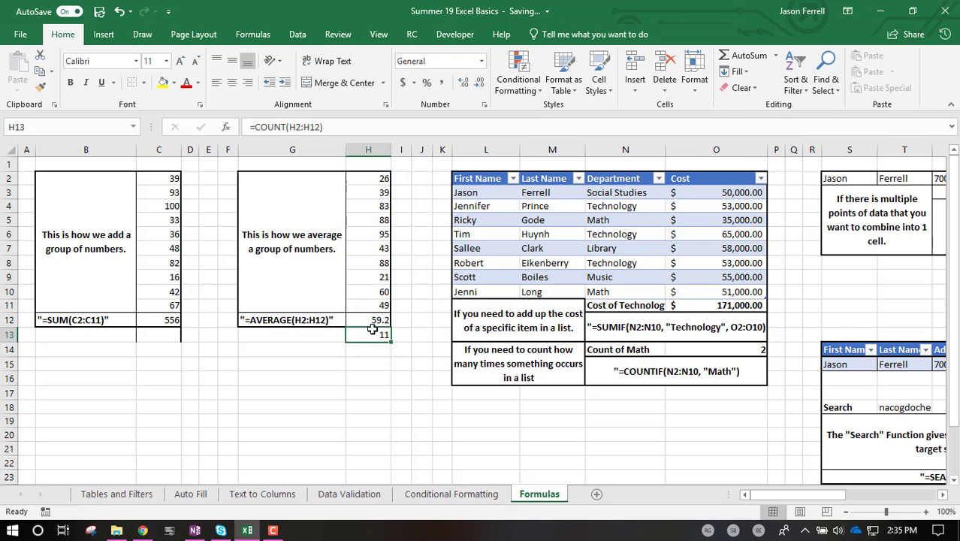
- Step down column H from H2 through the random numbers to the average in H12 and the count formula in H13
left_click(373, 179)
key("Down")
key("Down")
key("Down")
key("Down")
key("Down")
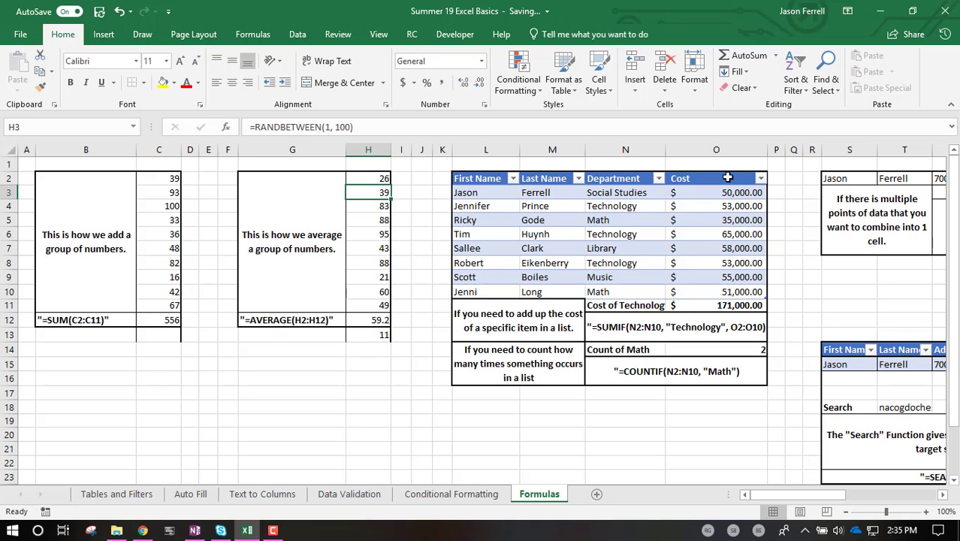
key("Down")
key("Down")
key("Down")
key("Down")
key("Down")
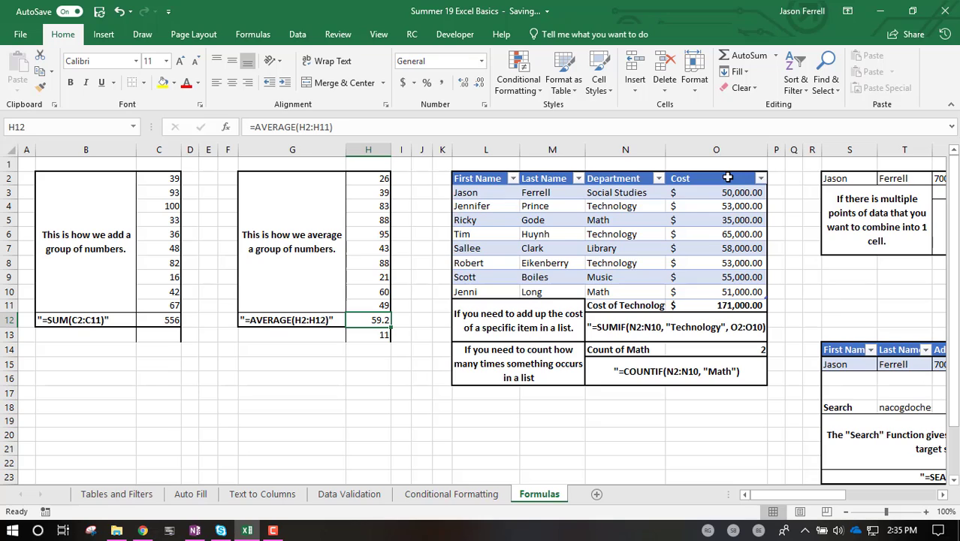
key("Down")
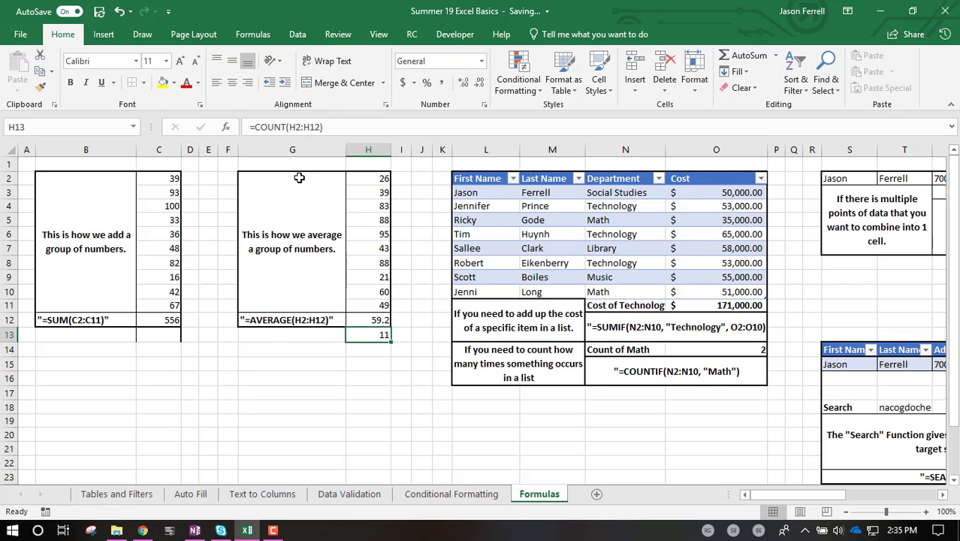
- Change the COUNT formula's range in cell H13 to H2:H11
left_click(362, 127)
key("BackSpace")
key("BackSpace")
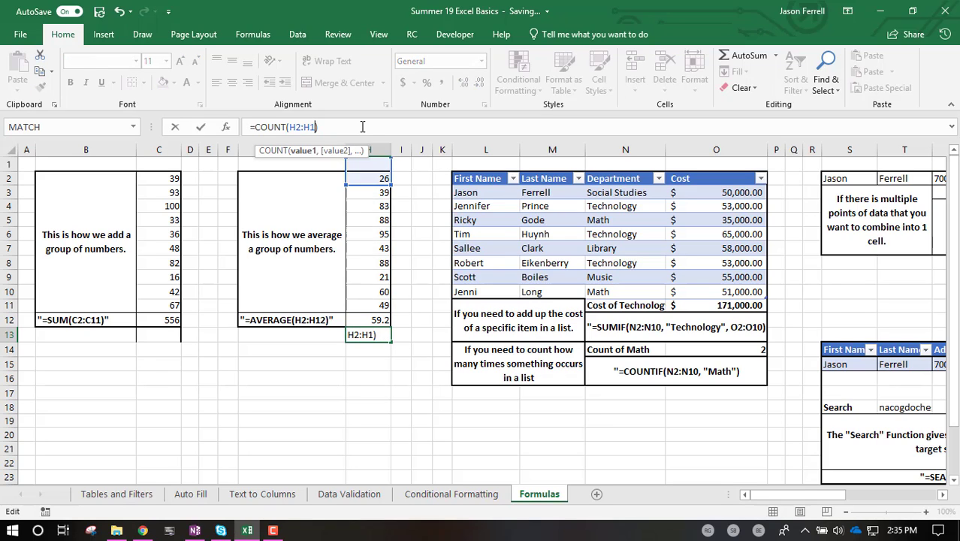
type("1)")
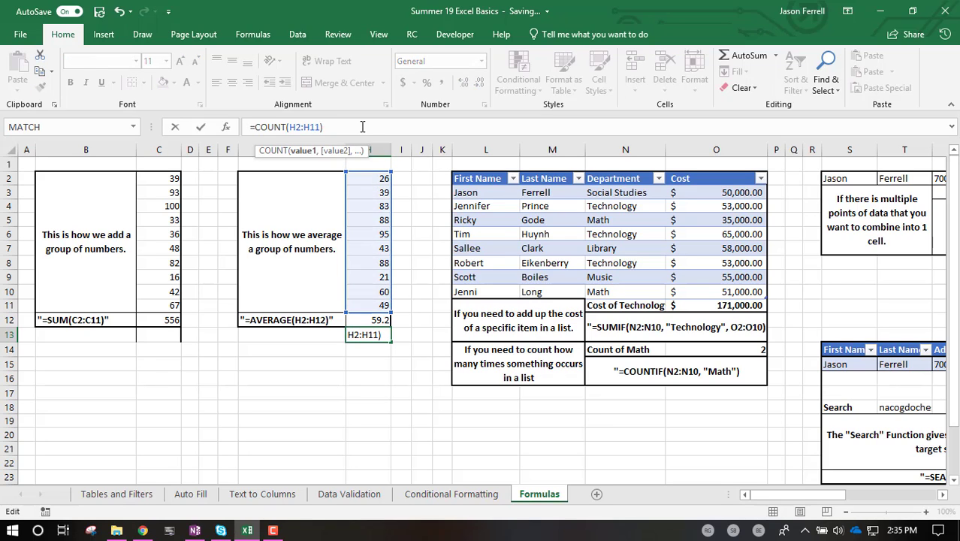
key("Return")
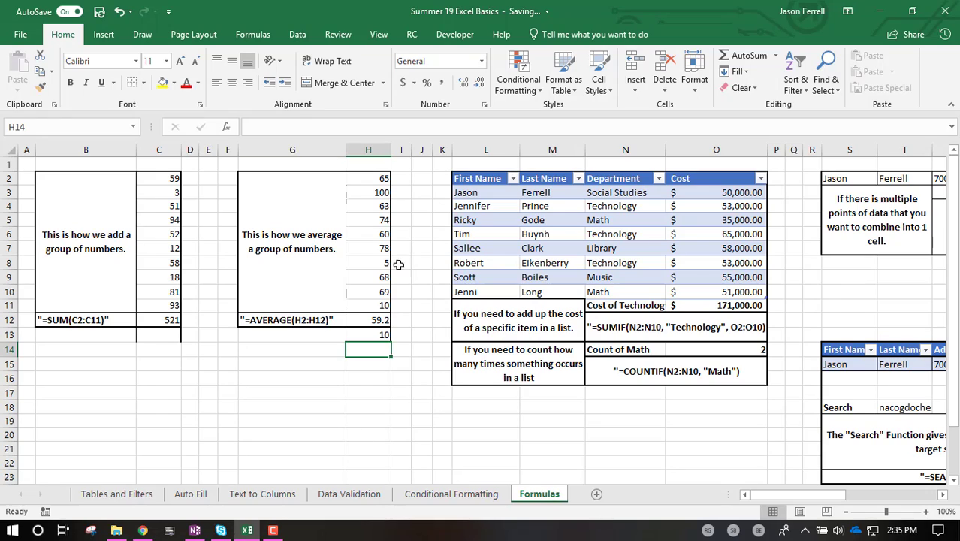
- Examine the AVERAGE formula in H12, the COUNT formula in H13, and the individual list cells H2 to H6
key("Up")
key("Up")
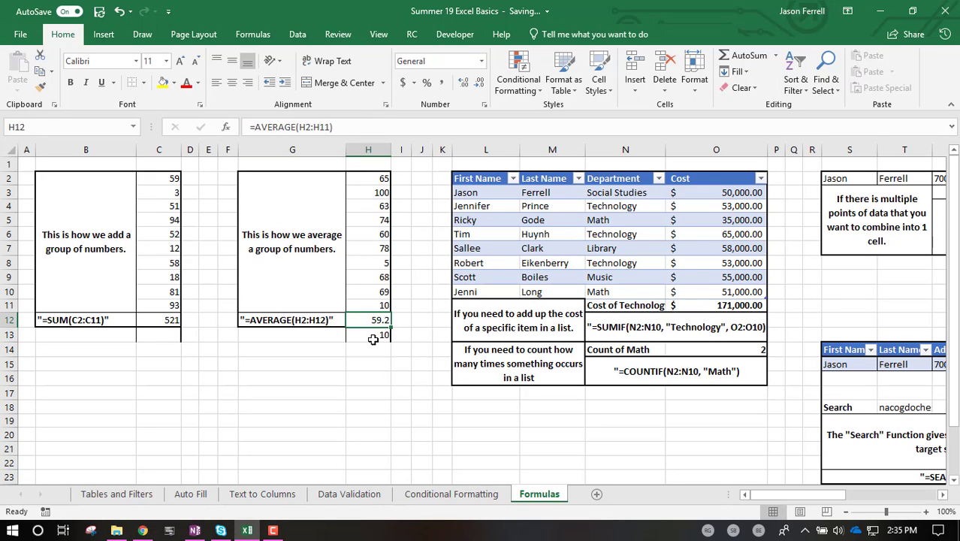
left_click(372, 338)
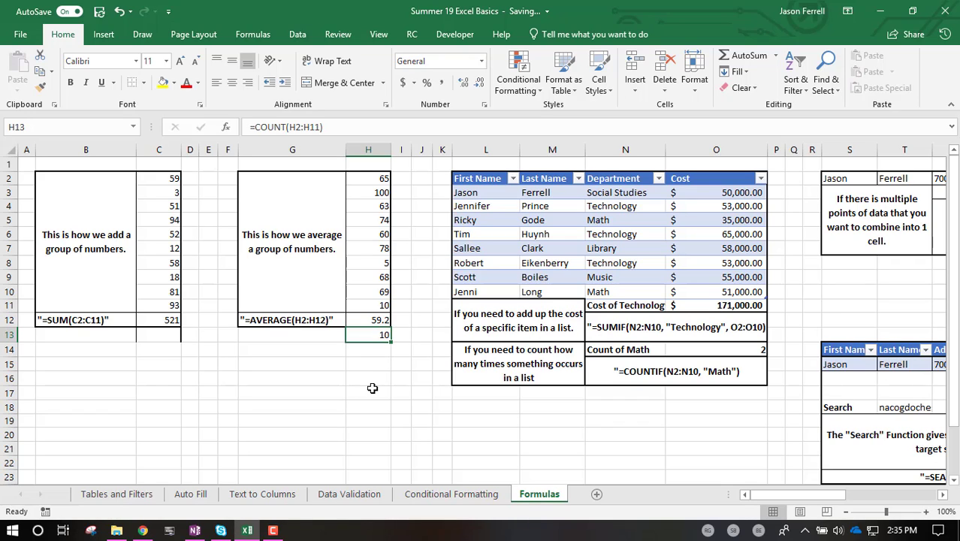
left_click(372, 175)
left_click(382, 195)
left_click(383, 206)
left_click(383, 220)
left_click(383, 234)
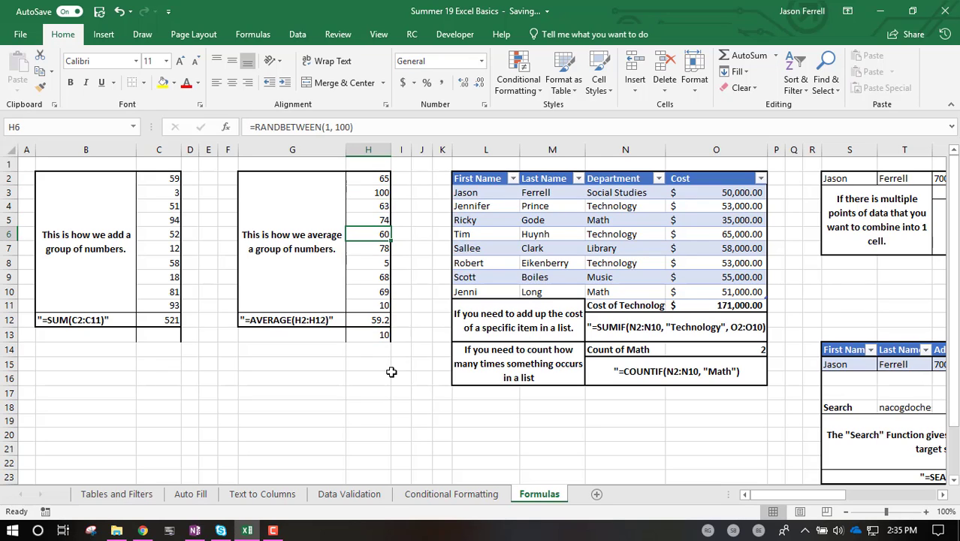
- Clear the COUNT formula from cell H13
left_click(383, 337)
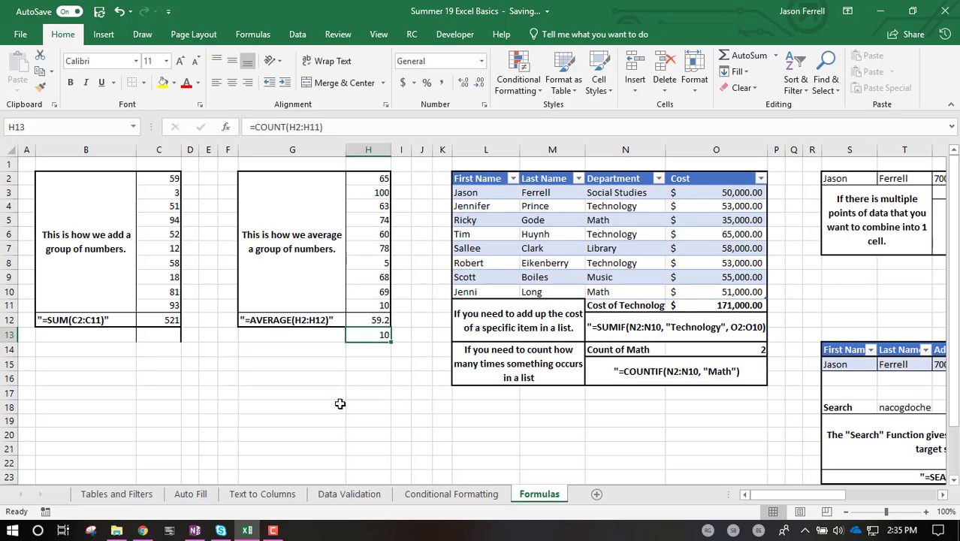
key("Delete")
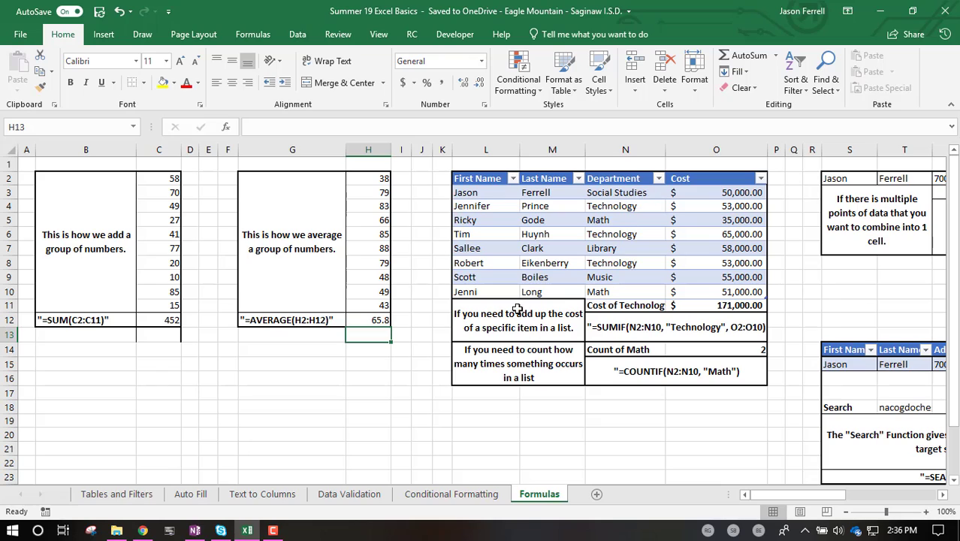
- Examine the Cost of Technology label in N11, the Technology entries in the Department column, and matching costs in O4 and O6
left_click(610, 306)
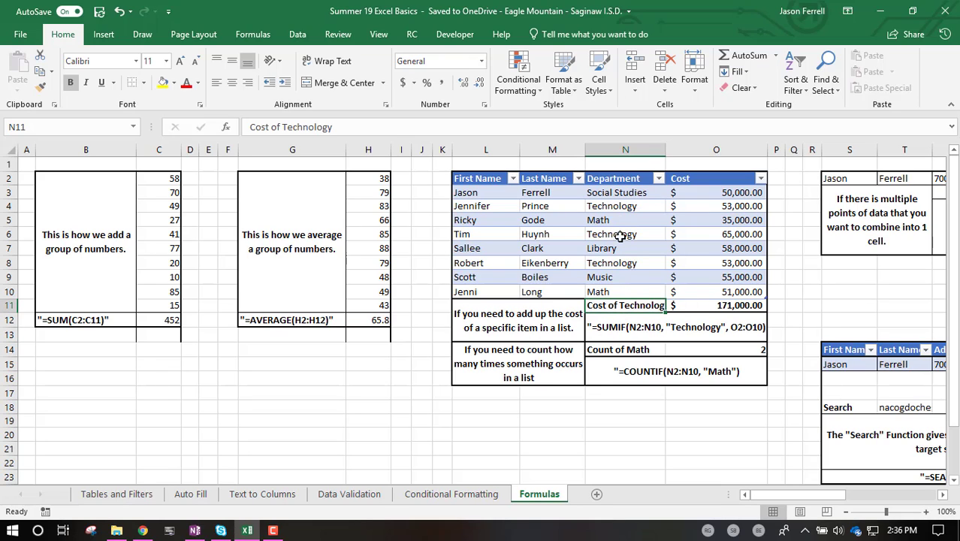
left_click(617, 206)
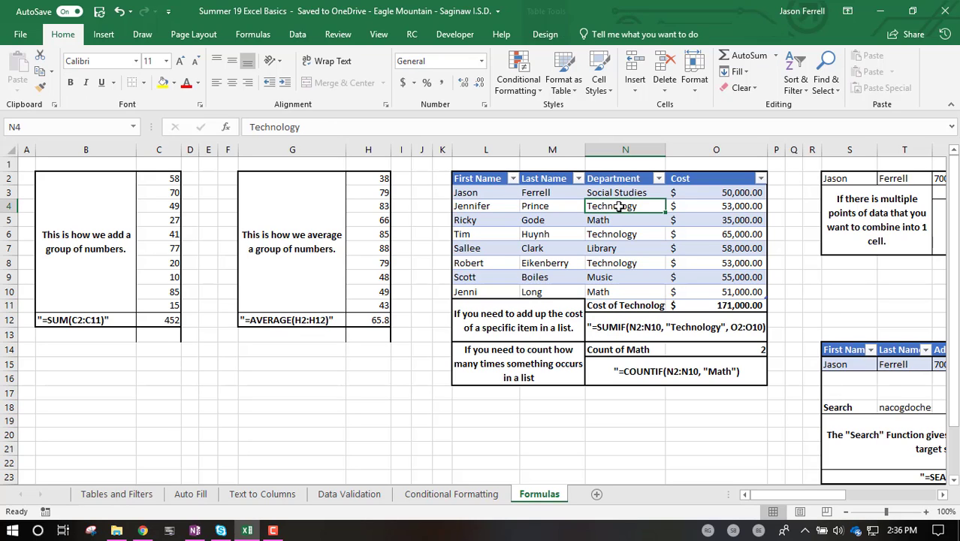
left_click(617, 233)
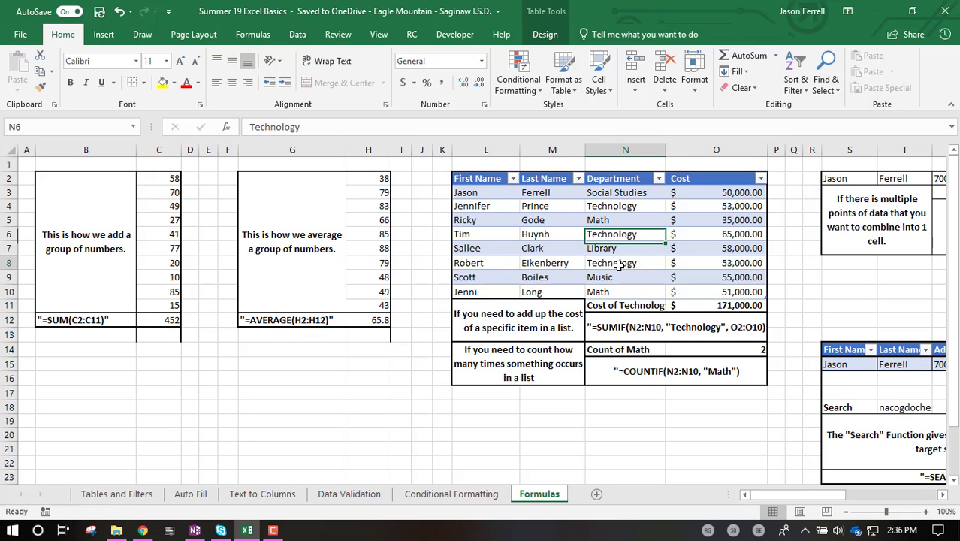
left_click(619, 263)
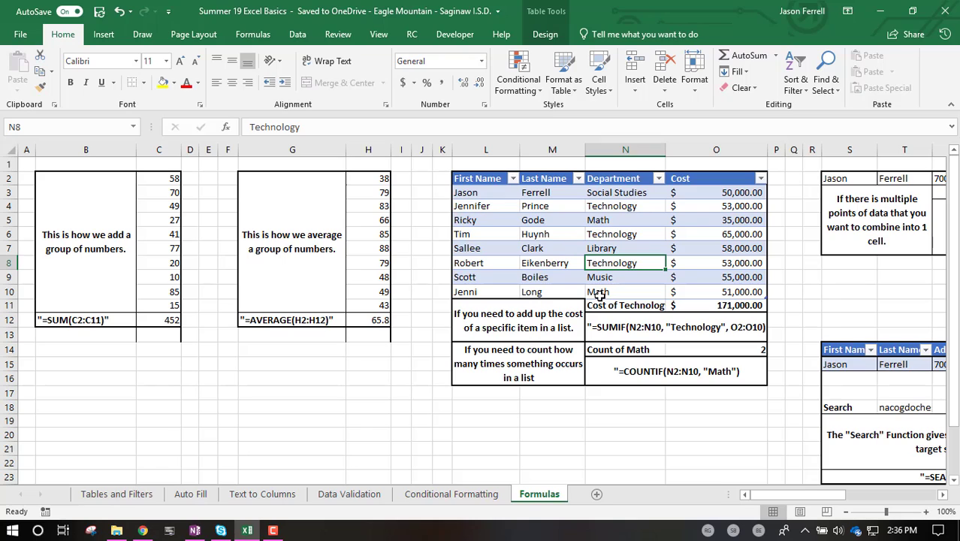
left_click(724, 207)
left_click(707, 232)
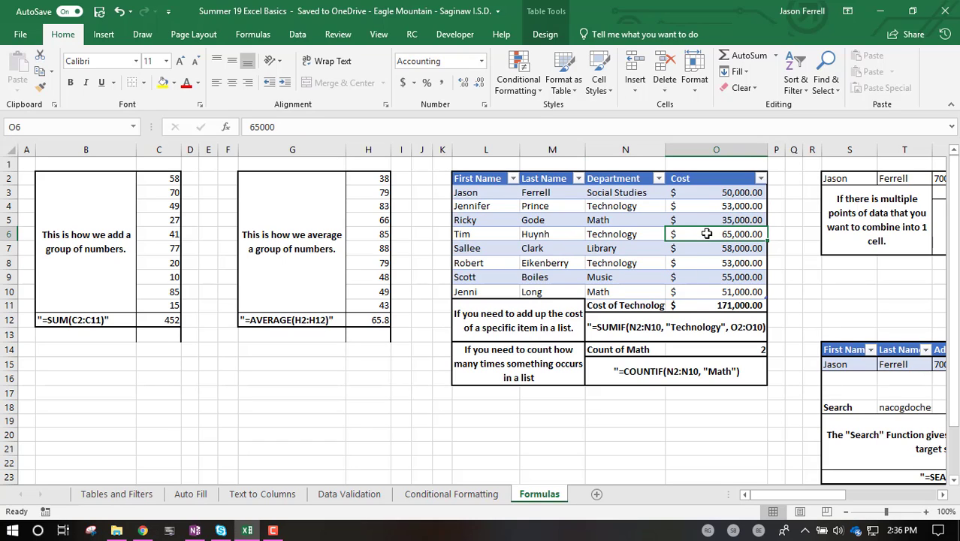
left_click(711, 208)
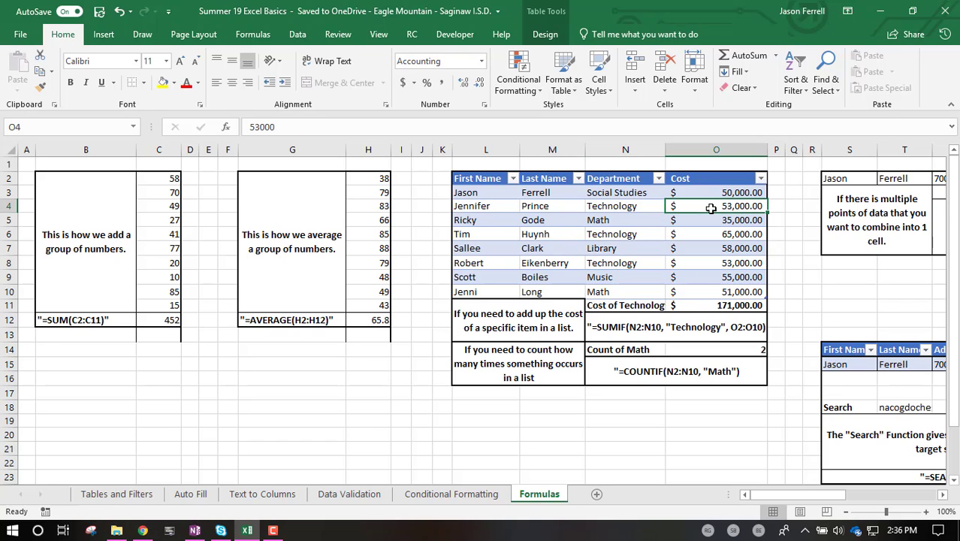
left_click(715, 235)
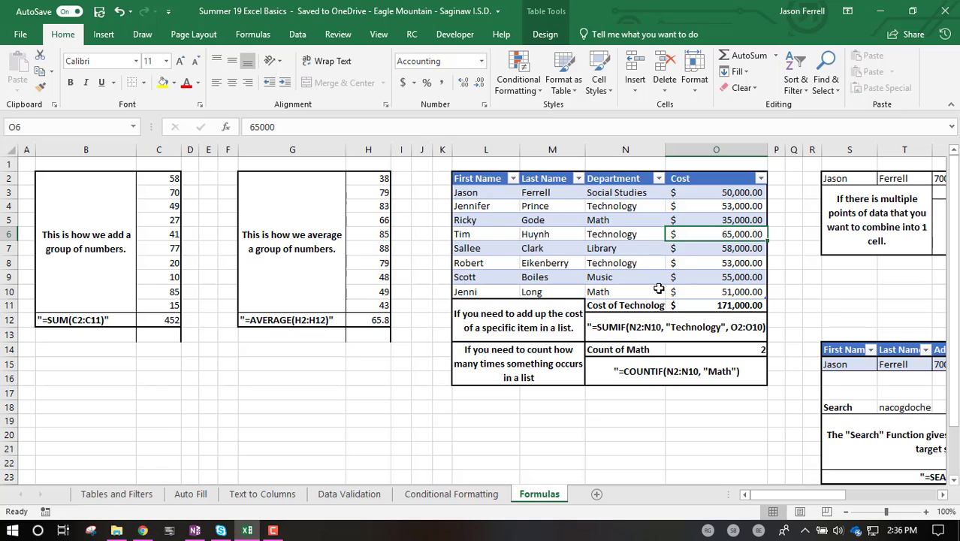
- Examine the SUMIF example text in N12, highlighting the function name and N2:N10, and compare the range with Department cells N3:N10
left_click(627, 323)
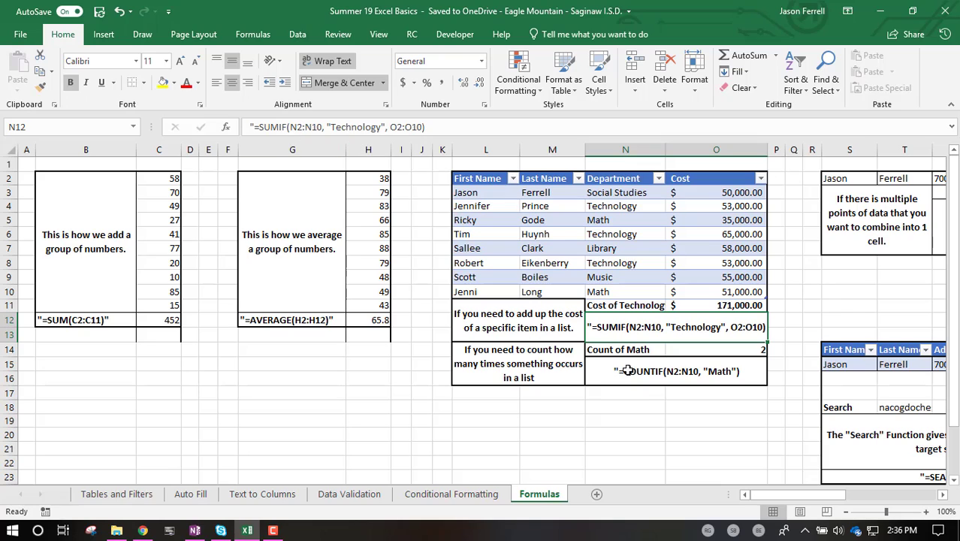
left_click(653, 391)
left_click(645, 335)
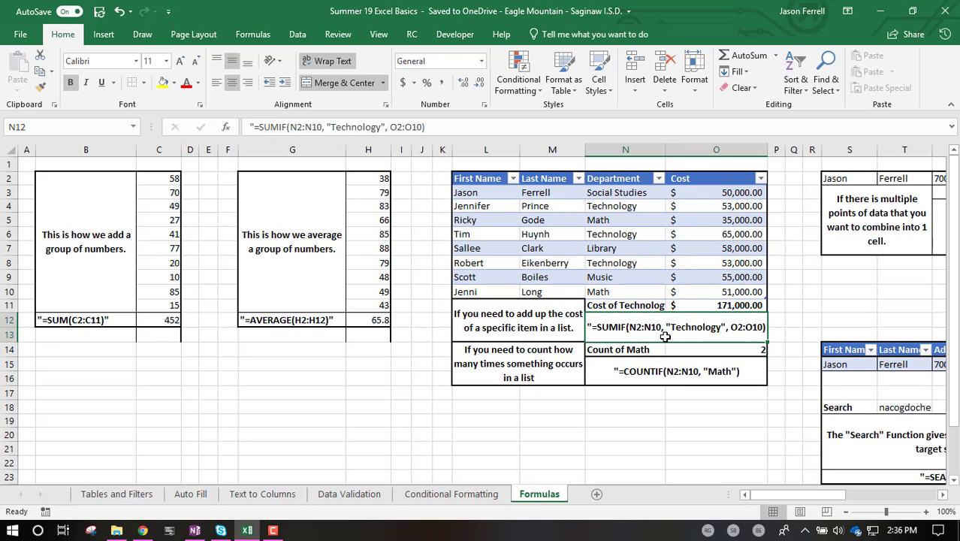
left_click(262, 126)
left_click_drag(275, 124, 278, 125)
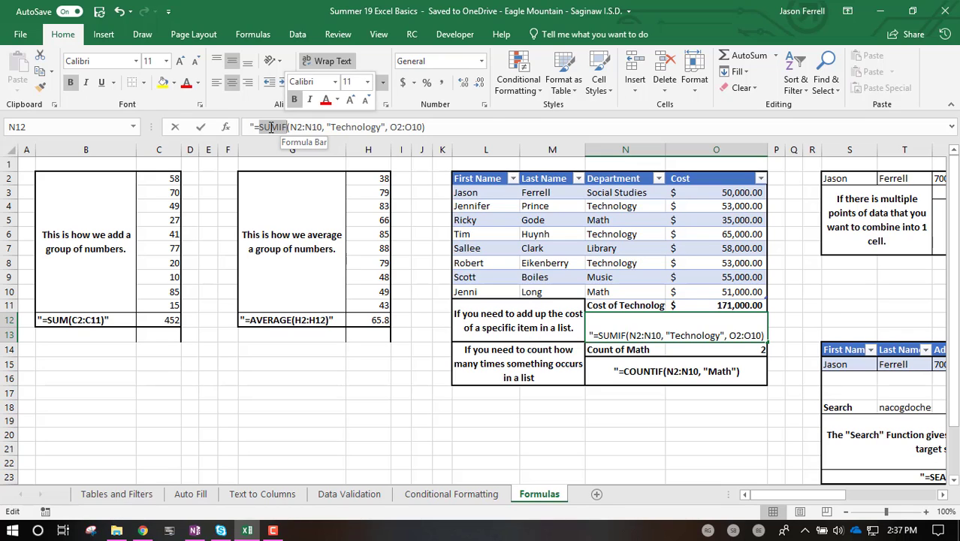
left_click(286, 126)
left_click_drag(289, 126, 320, 126)
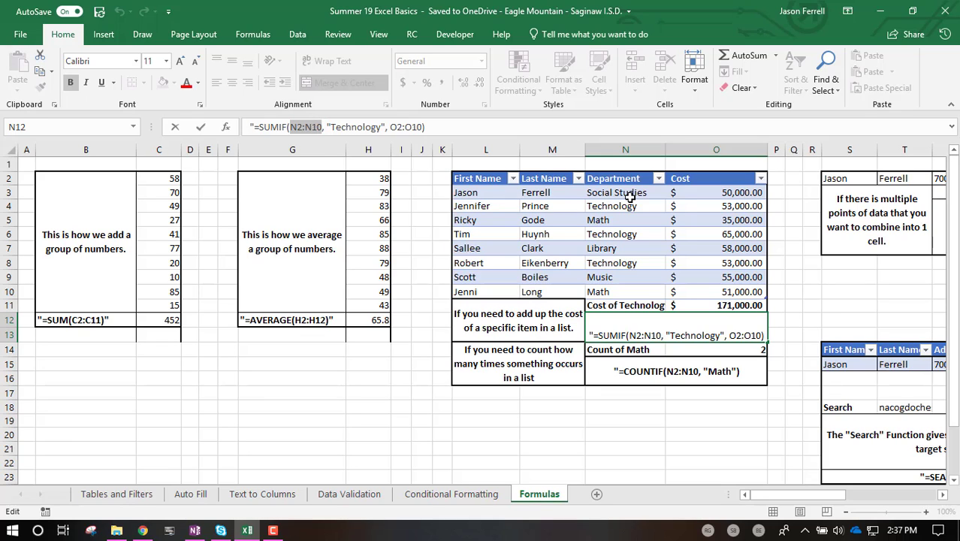
key("Escape")
left_click_drag(631, 192, 637, 293)
- Highlight the sum range O2:O10 in the N12 example text and compare it with the Cost column cells O3:O10
left_click(700, 330)
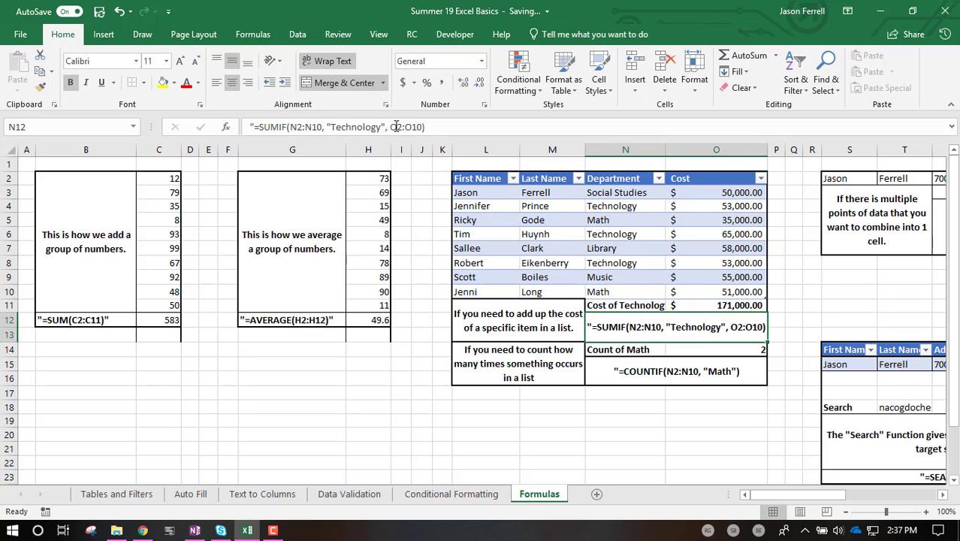
left_click_drag(390, 126, 425, 127)
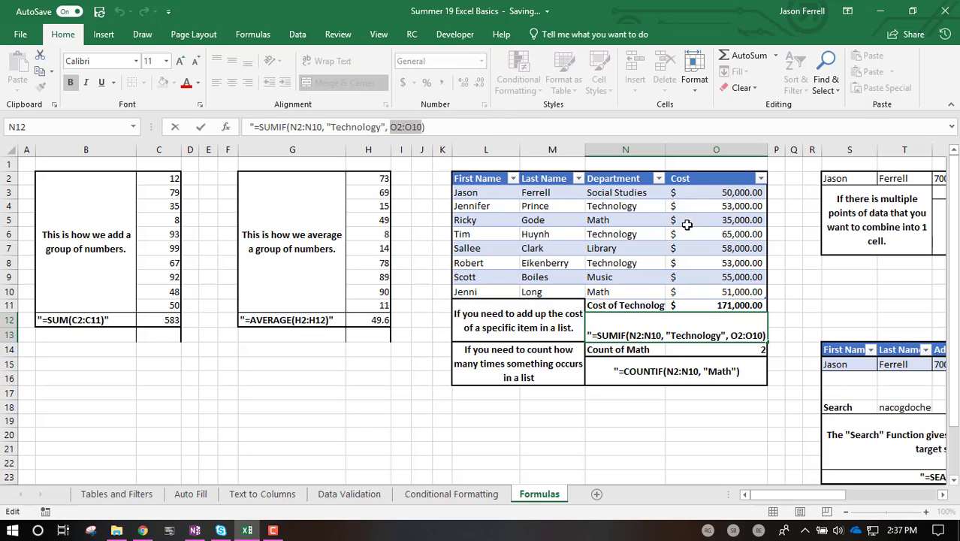
left_click(708, 192)
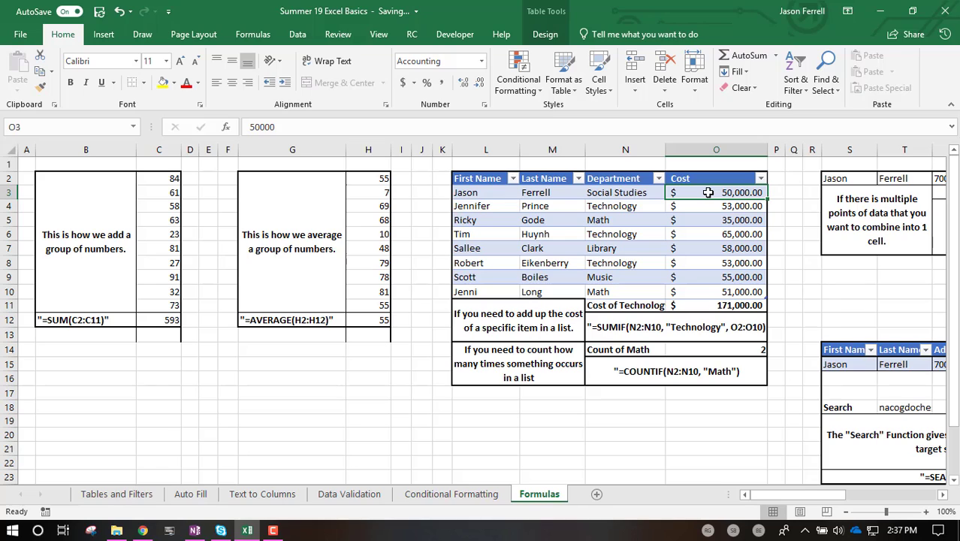
left_click_drag(707, 193, 707, 295)
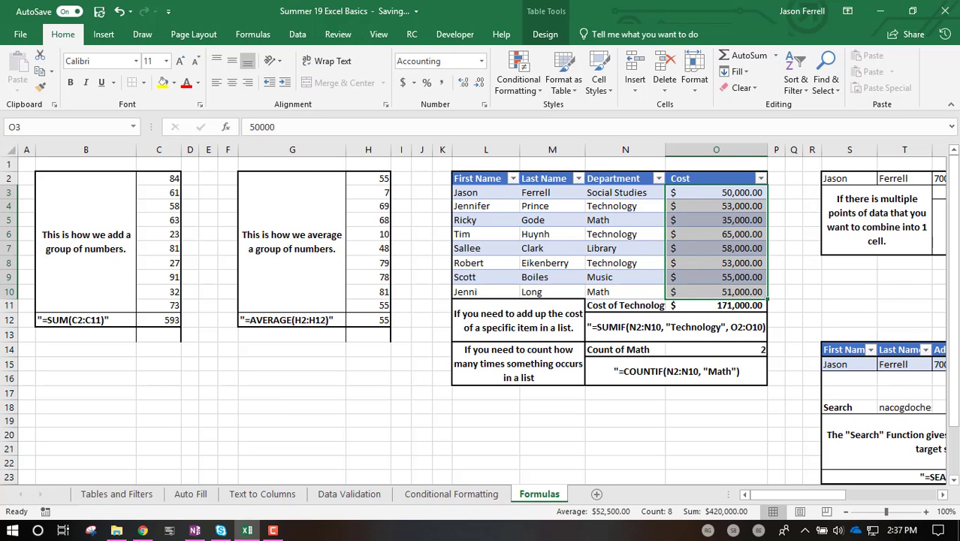
- Correct the sum range in the SUMIF example text in cell N12 to O3:O10
left_click(690, 326)
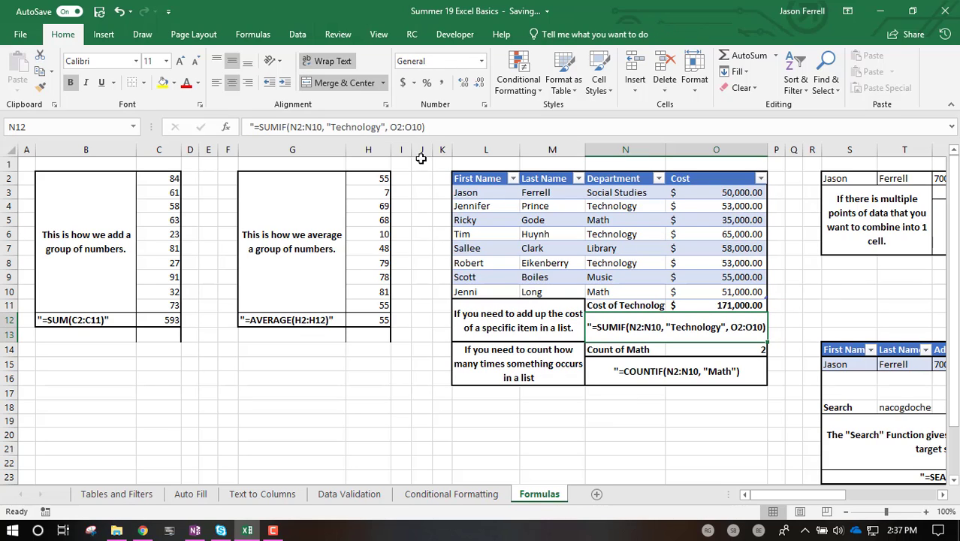
left_click(402, 127)
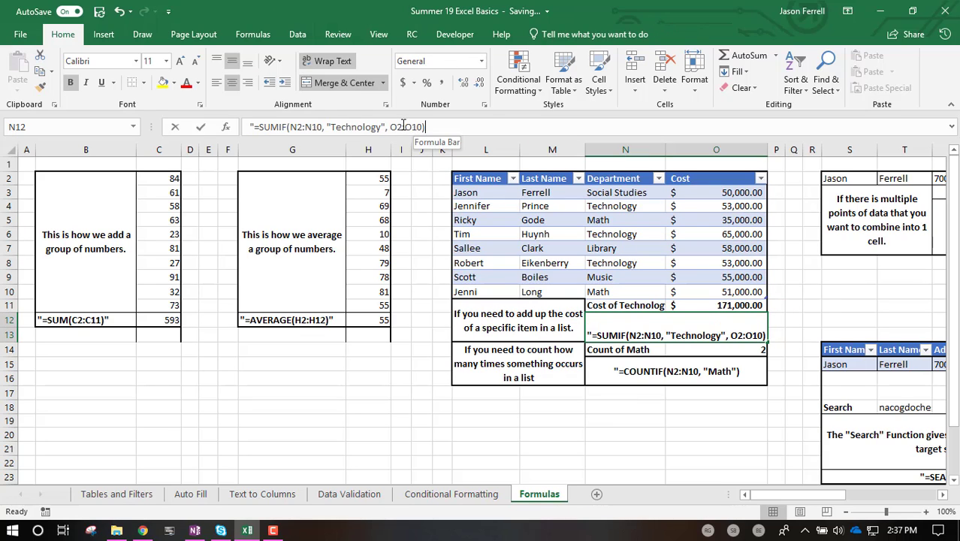
key("BackSpace")
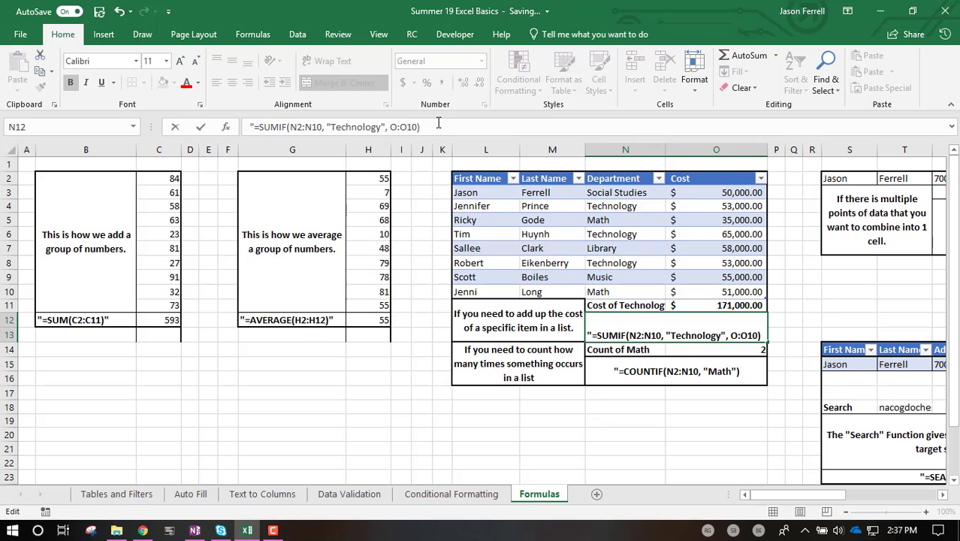
type("3")
key("Return")
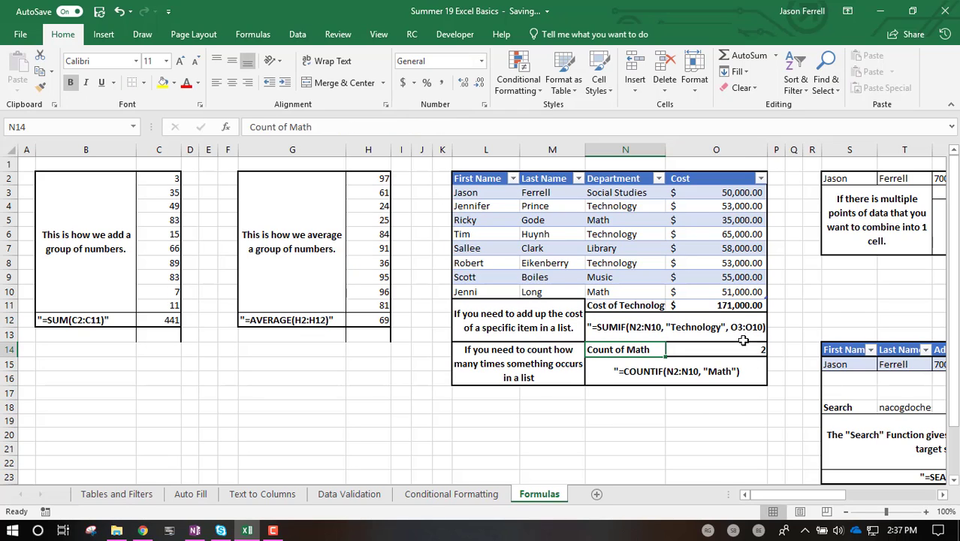
- Change the SUMIF criterion in cell O11 to "Math"
left_click(714, 304)
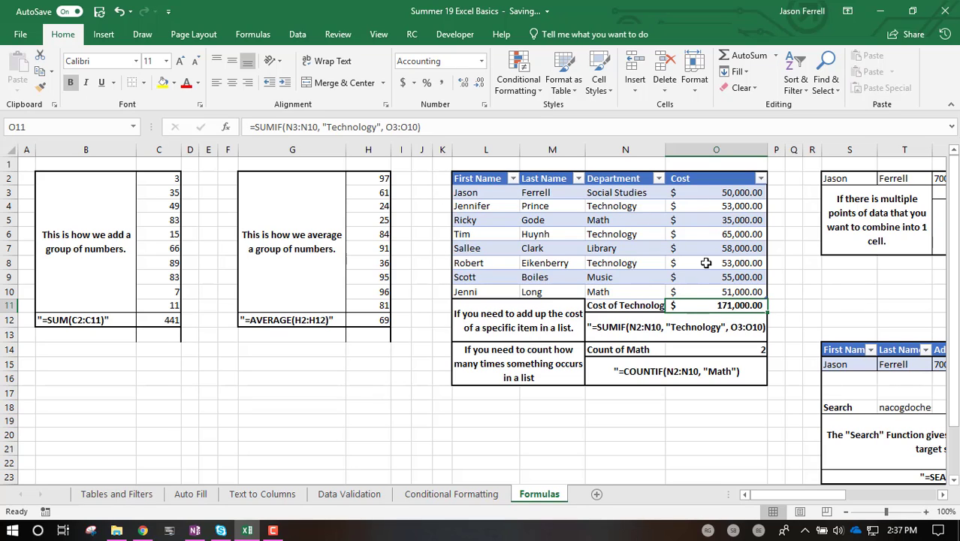
double_click(350, 127)
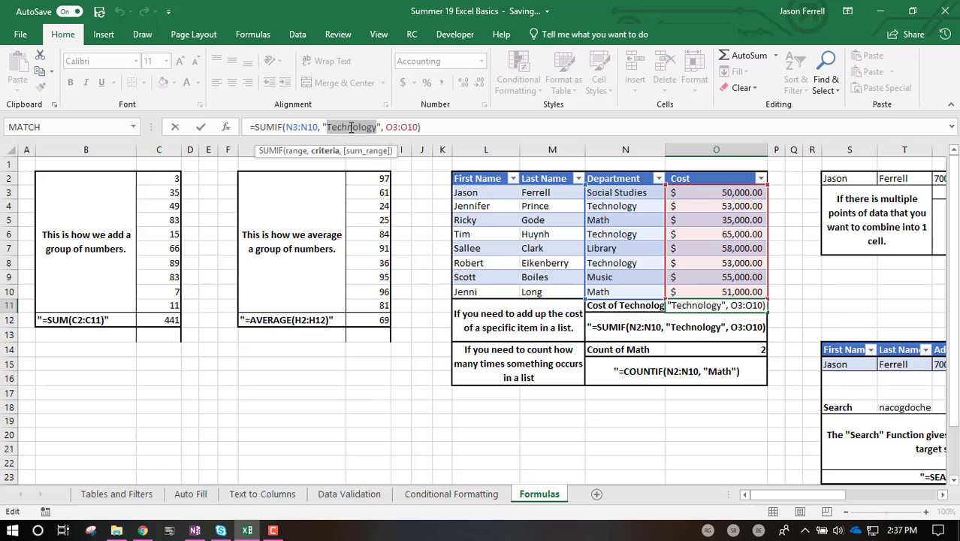
type("Math")
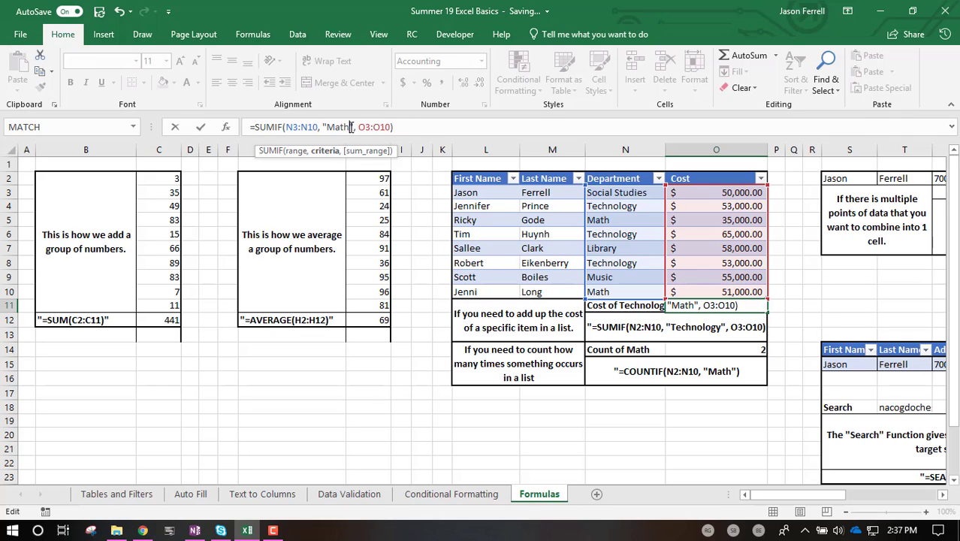
key("Return")
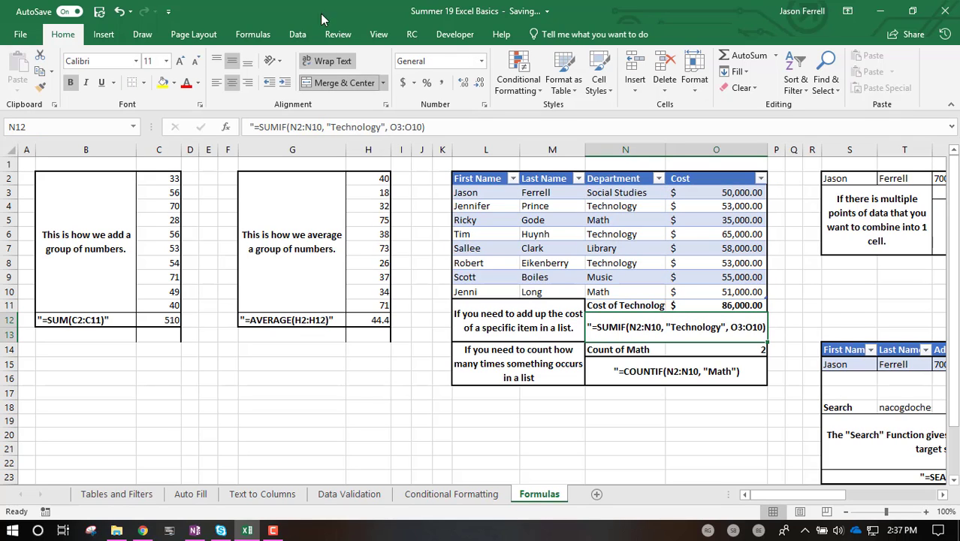
- Replace the SUMIF criterion in cell O11 with "Social Studies"
left_click(718, 304)
double_click(338, 127)
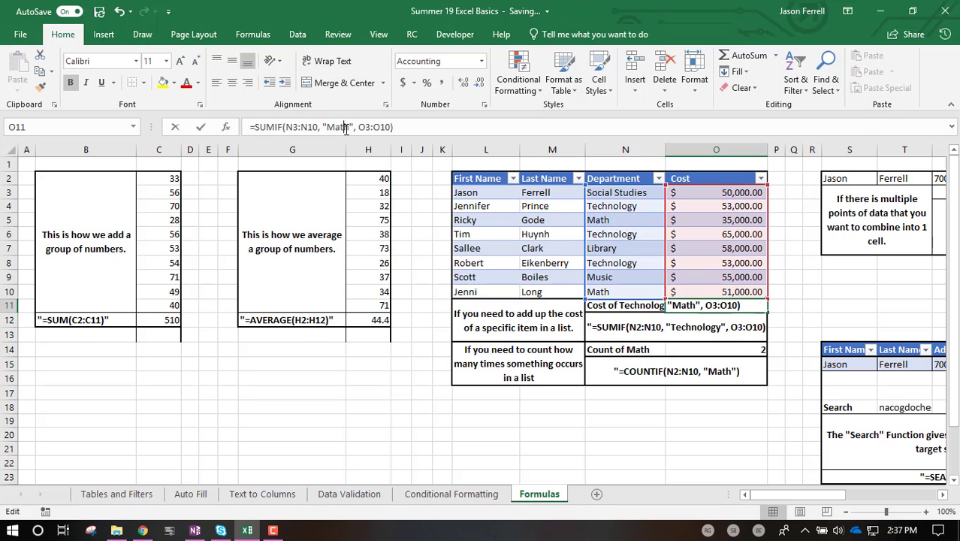
type("Social Stu")
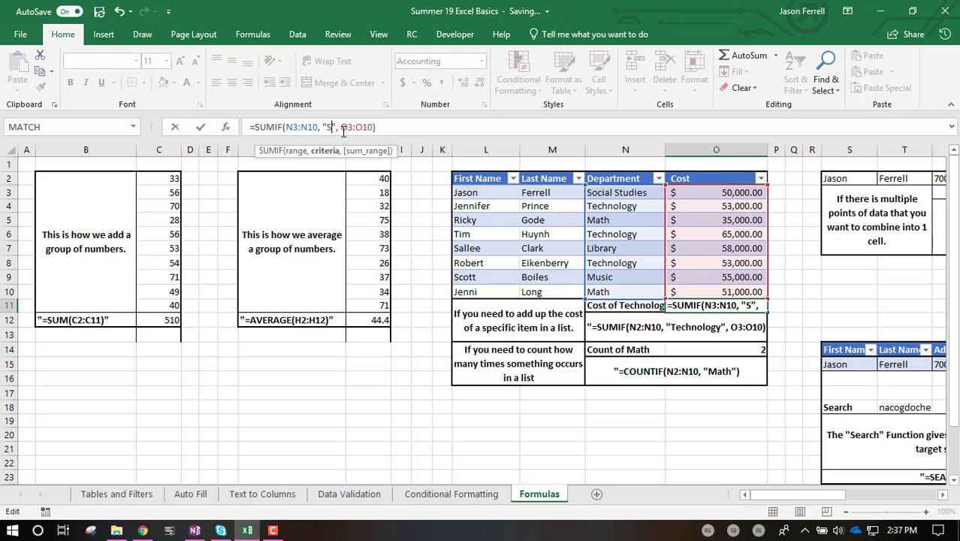
type("dies")
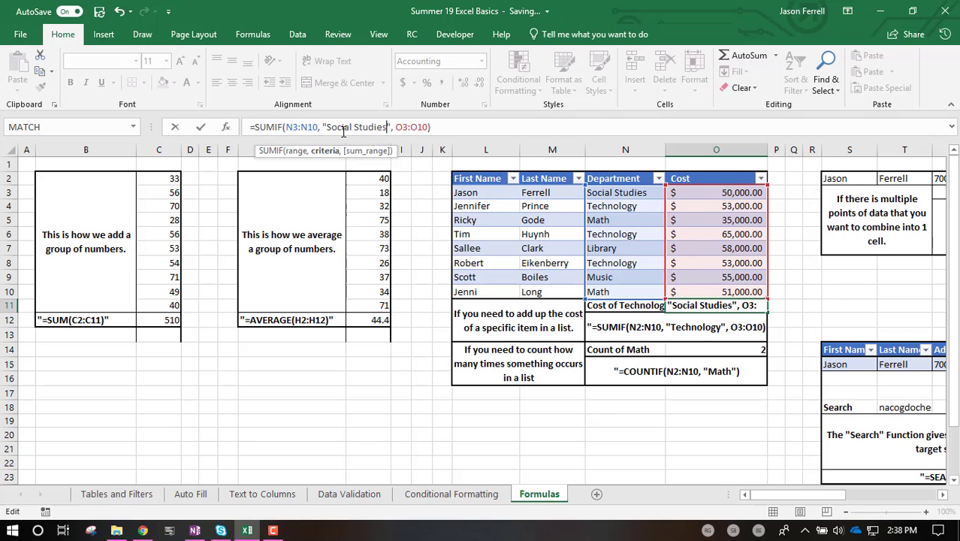
key("Return")
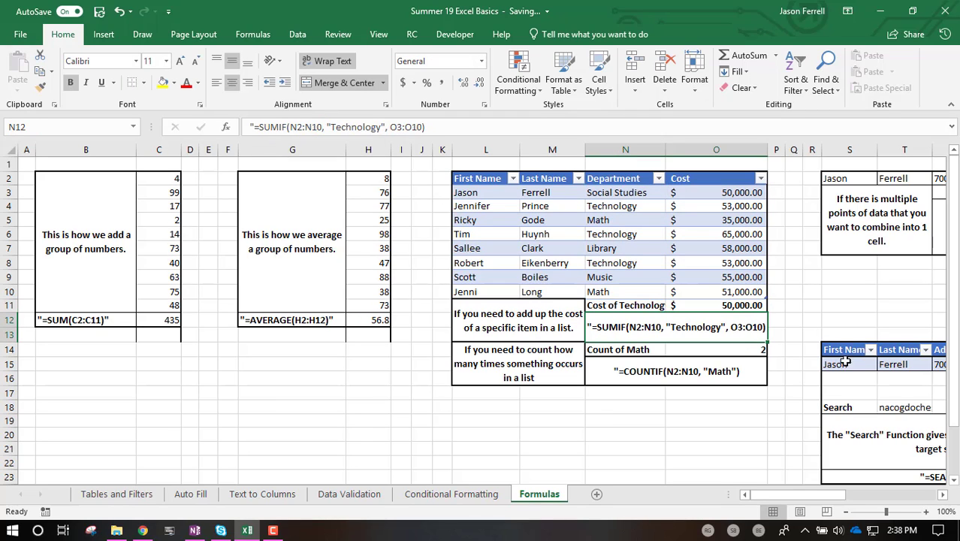
- Set the SUMIF criterion in cell O11 back to "Technology"
left_click(708, 307)
left_click(336, 127)
double_click(338, 127)
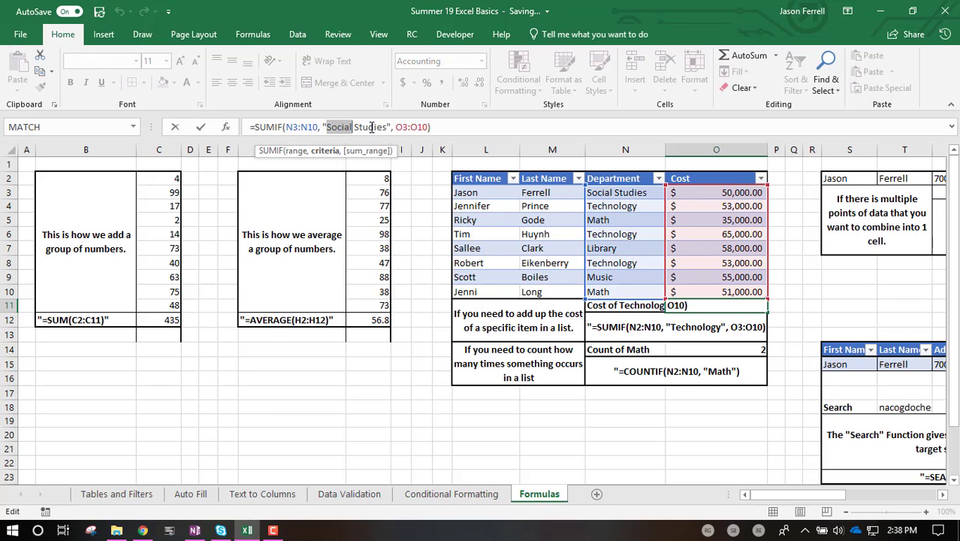
left_click_drag(370, 127, 338, 127)
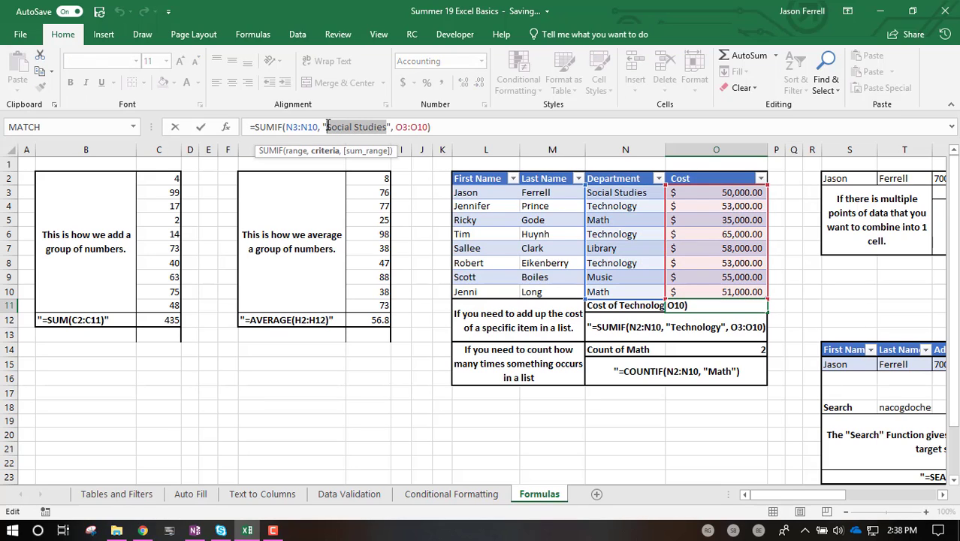
type("technol")
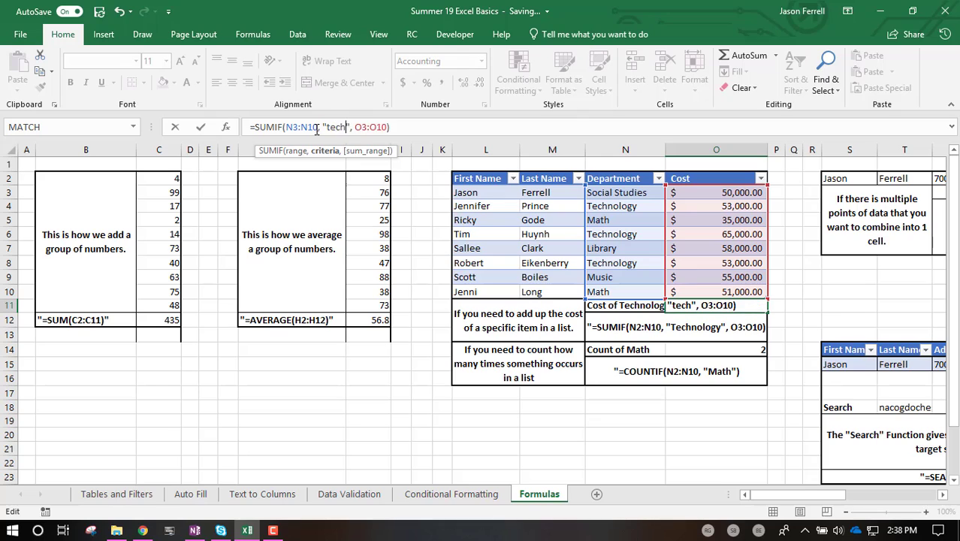
key("BackSpace")
key("BackSpace")
key("BackSpace")
key("BackSpace")
key("BackSpace")
key("BackSpace")
key("BackSpace")
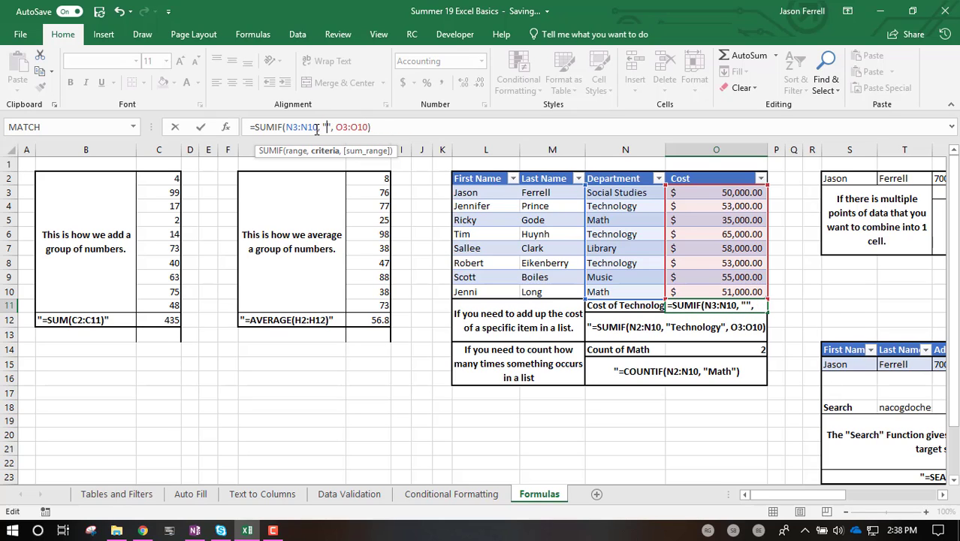
type("Technology")
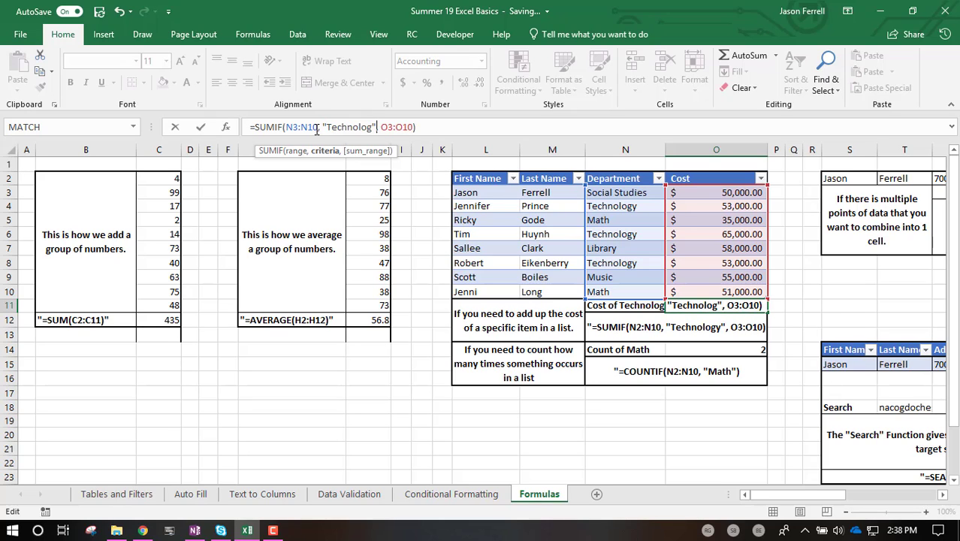
key("Return")
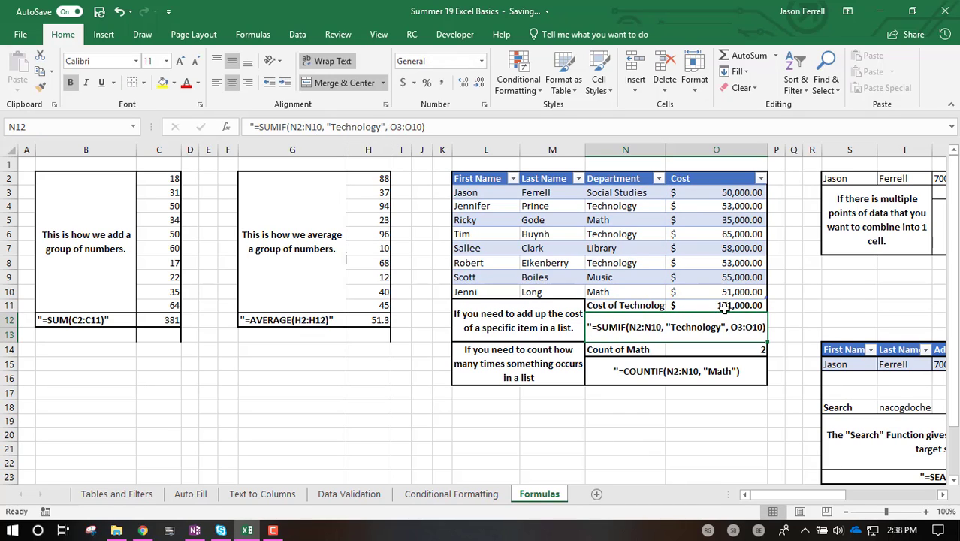
- Examine the Count of Math label in N14 and the COUNTIF formula behind the result in O14
left_click(638, 376)
left_click(617, 349)
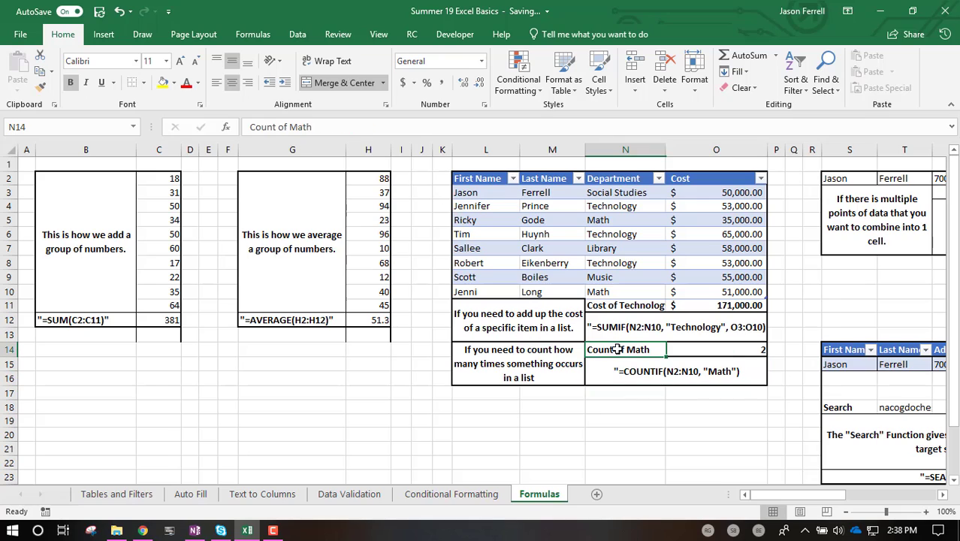
left_click(700, 364)
left_click(697, 349)
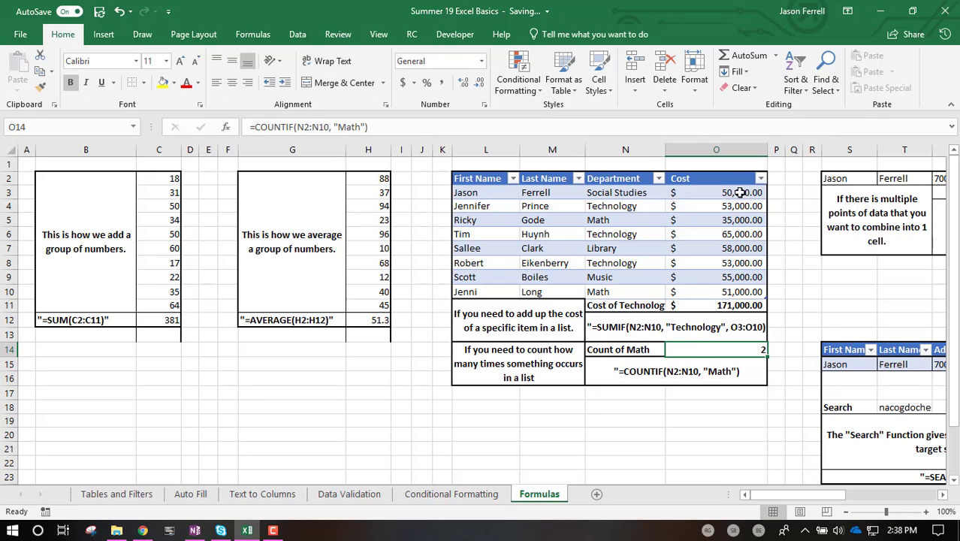
left_click(614, 350)
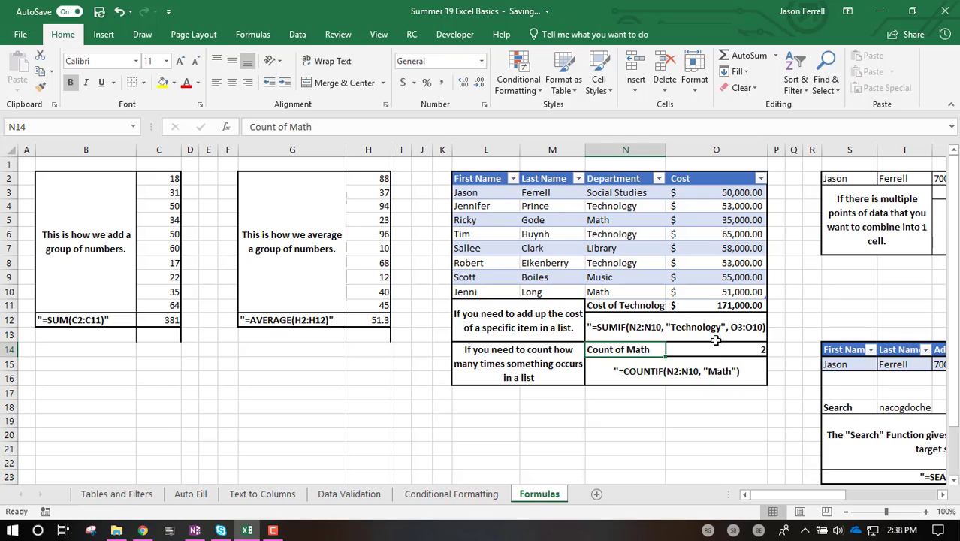
- Compare the COUNTIF example text in N15 with Department cells N3 and N10 and the formula in O14
left_click(697, 374)
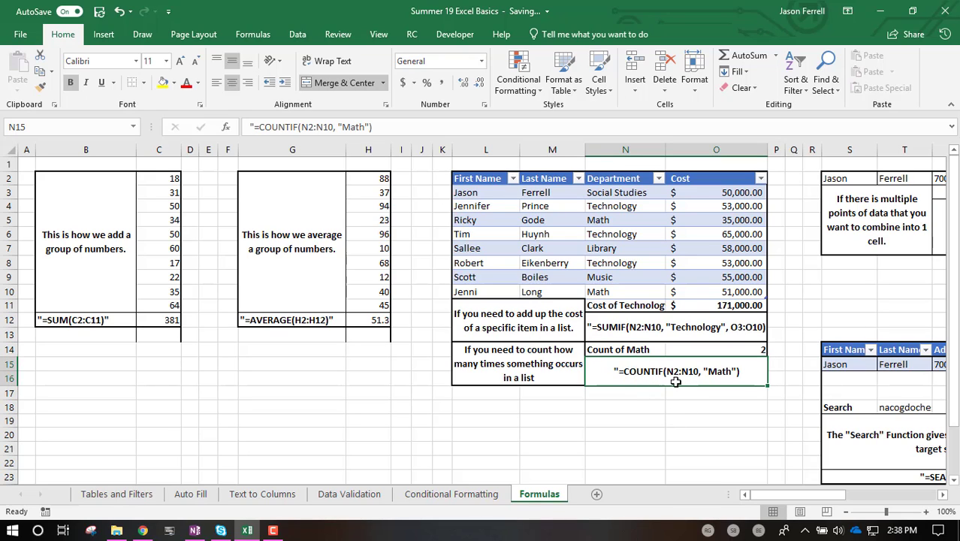
left_click(619, 194)
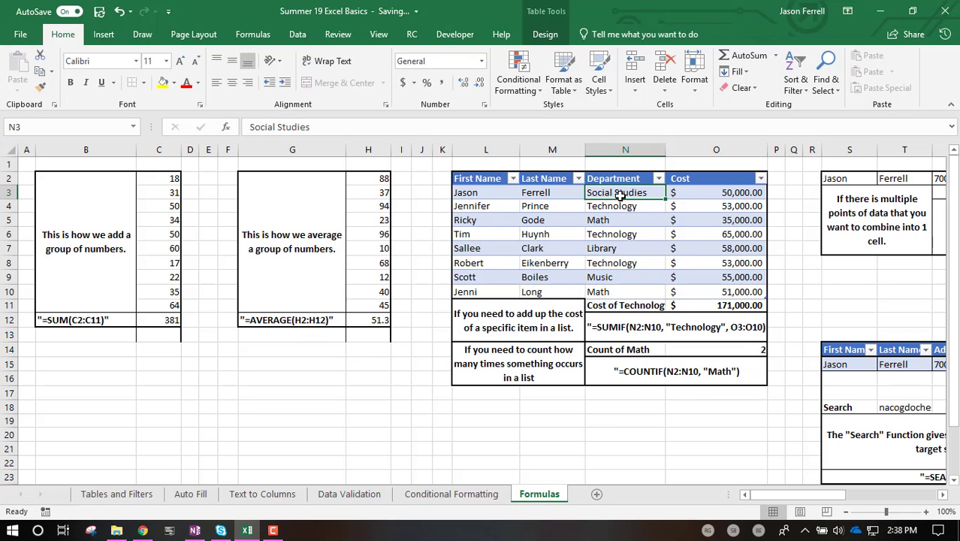
left_click(633, 293)
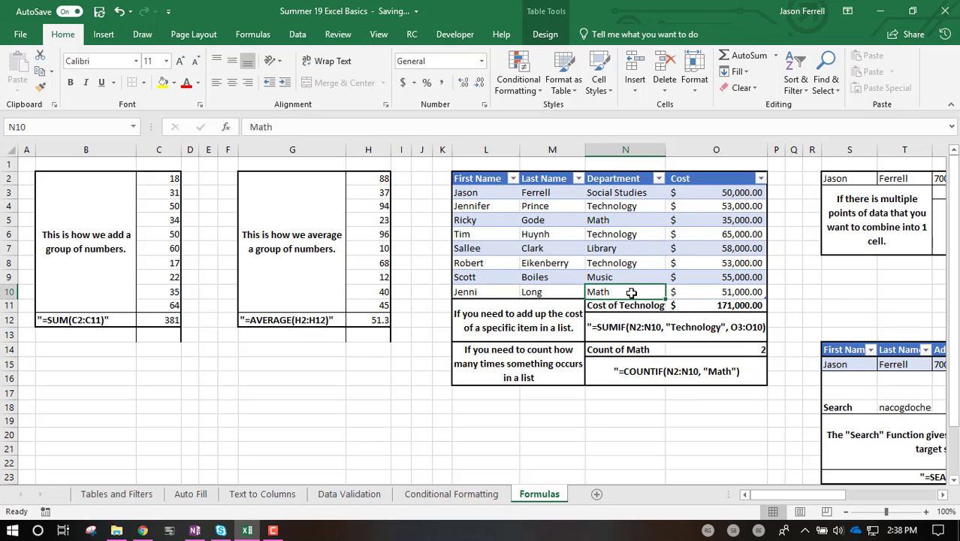
left_click(724, 370)
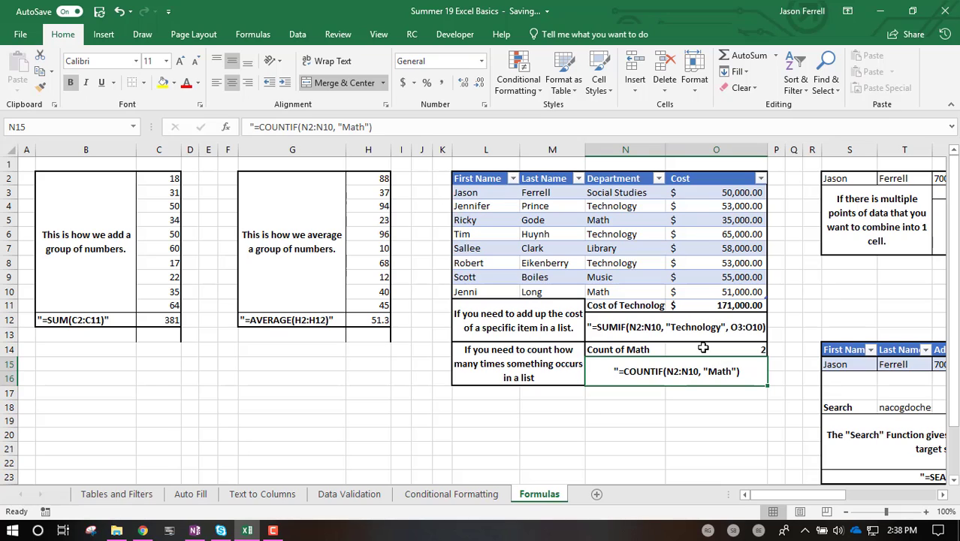
left_click(703, 349)
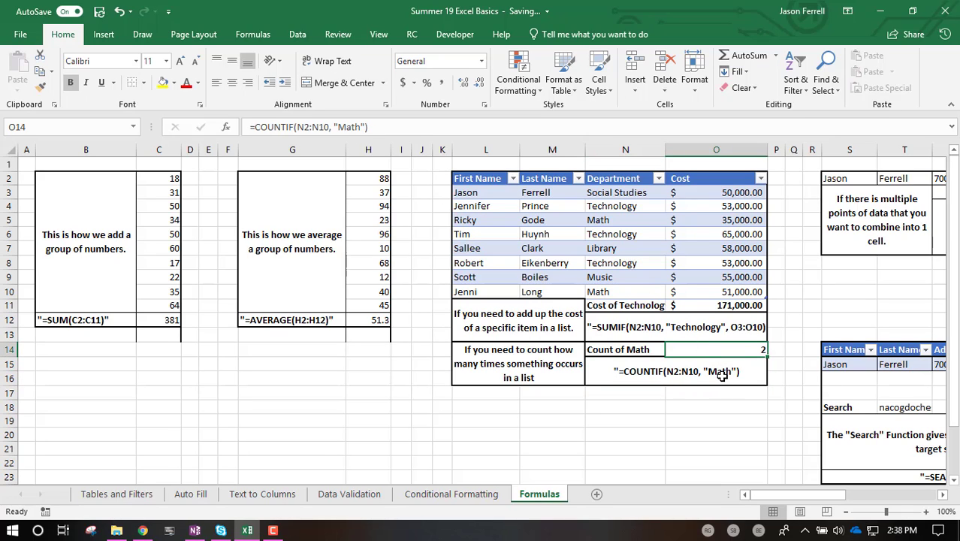
- Highlight Department cells N3:N10 as the list being counted, and return to the COUNTIF result in O14
left_click(625, 192)
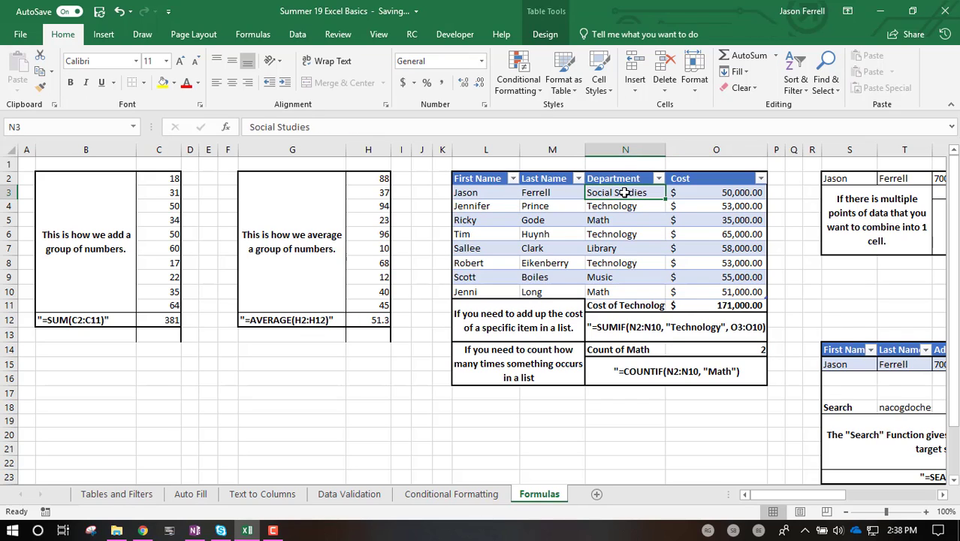
left_click(633, 280)
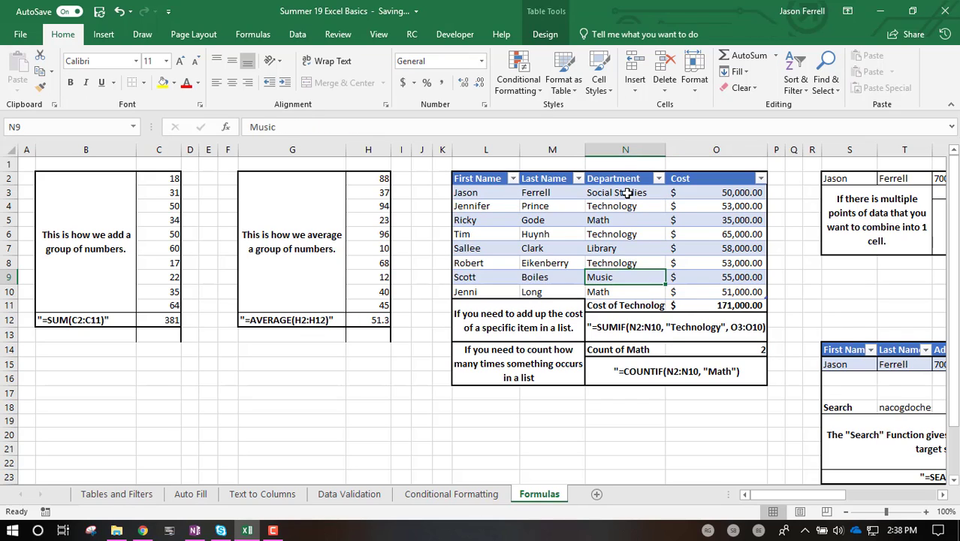
left_click_drag(627, 192, 630, 293)
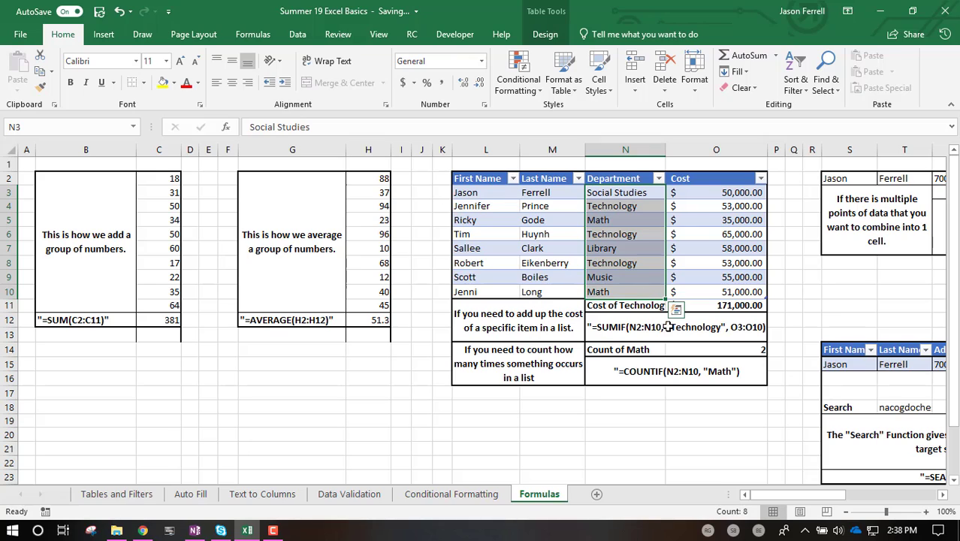
left_click(740, 350)
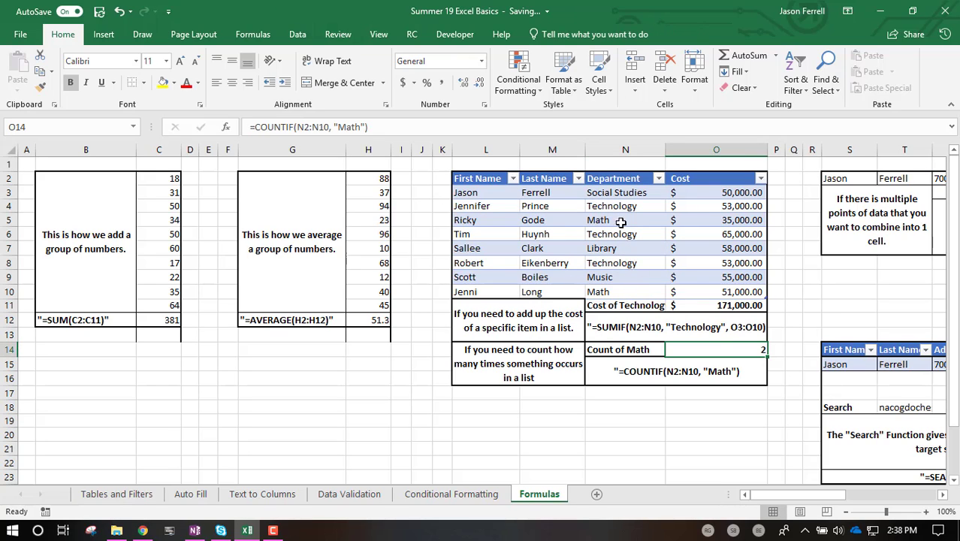
- Change the COUNTIF criterion in cell O14 to "Technology"
left_click(644, 350)
left_click(714, 353)
double_click(347, 127)
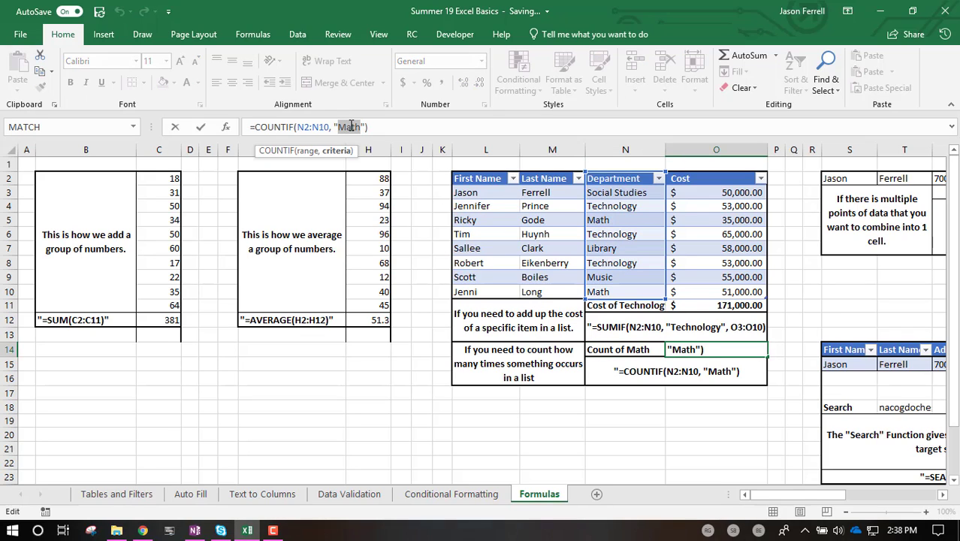
type("Technolog")
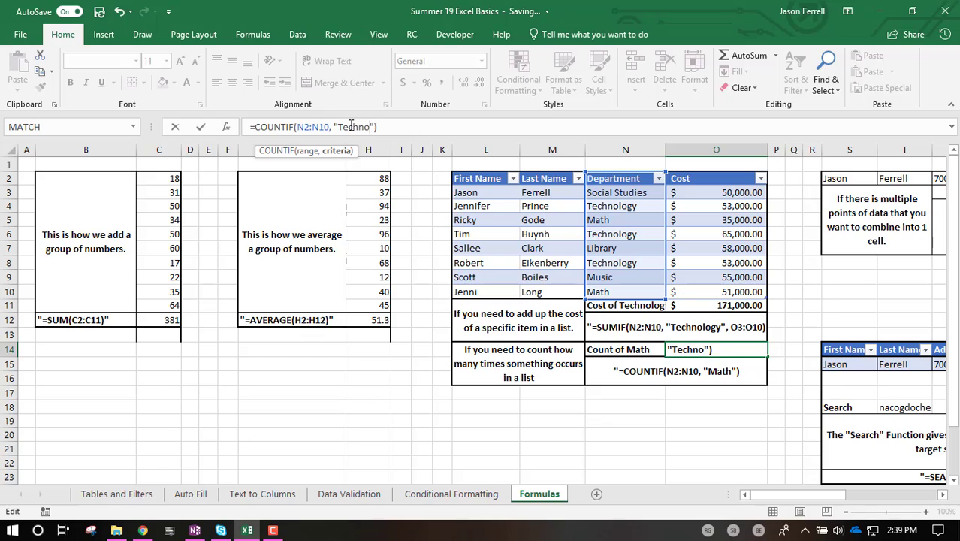
type("y")
key("Return")
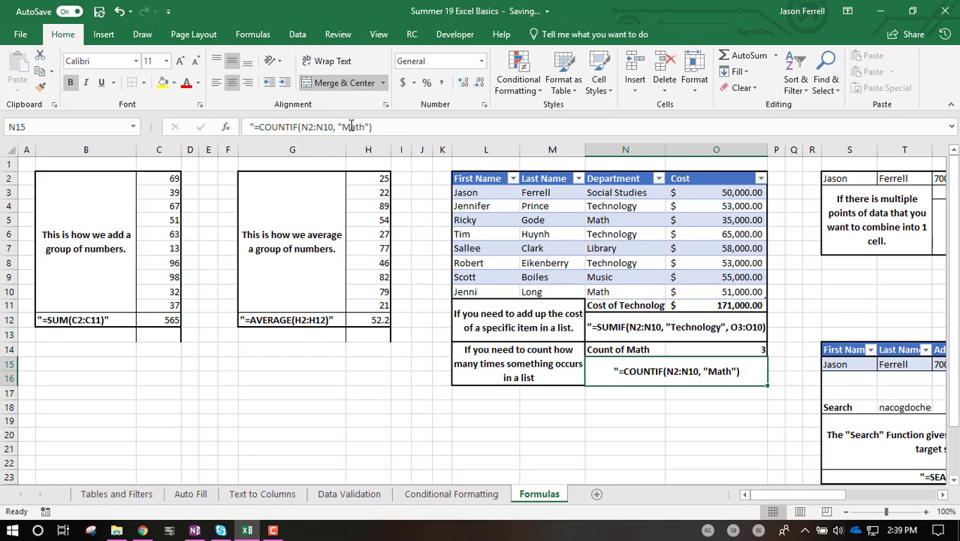
- Set the COUNTIF criterion in cell O14 back to "Math"
left_click(721, 346)
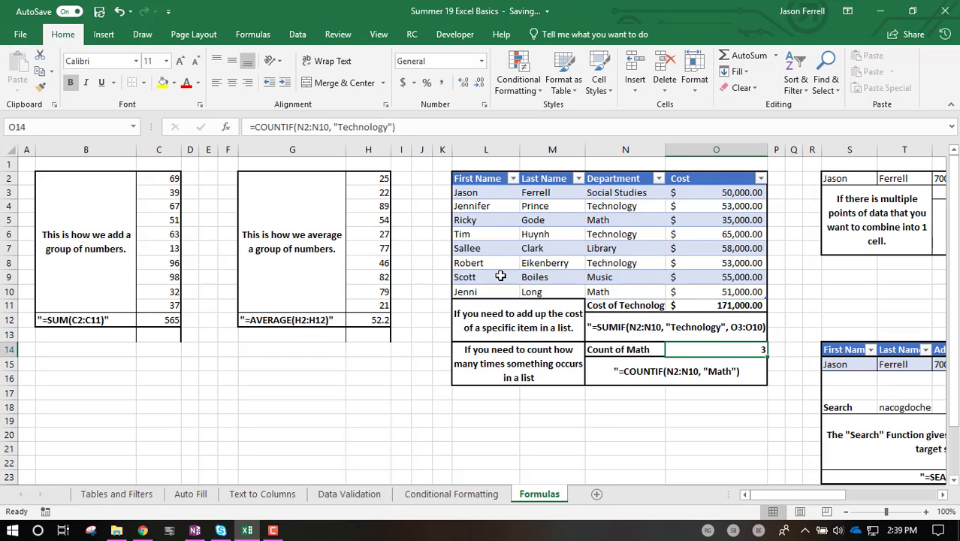
left_click(381, 127)
double_click(385, 130)
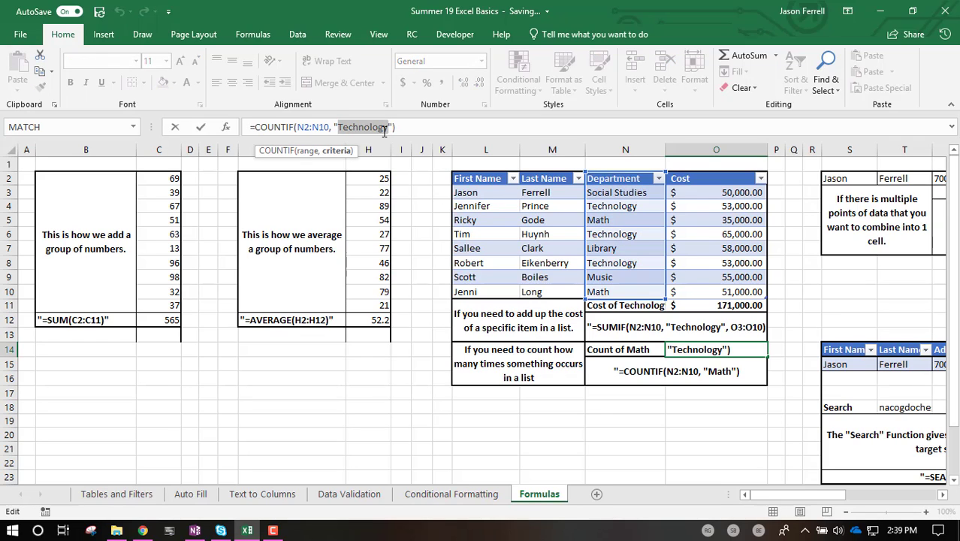
type("Math")
key("Return")
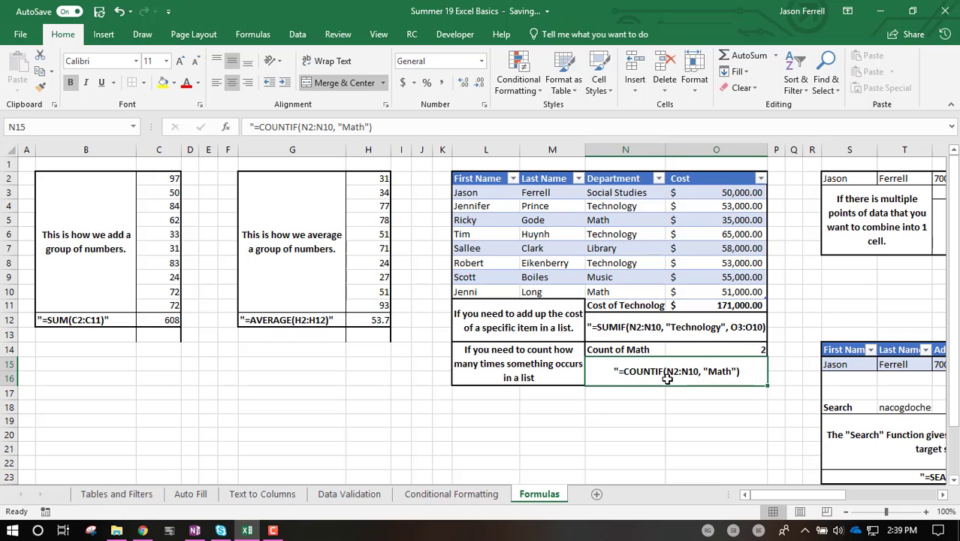
- Bring the text-combining example in columns S to Y into view and examine the CONCATENATE example text in U4
left_click(686, 410)
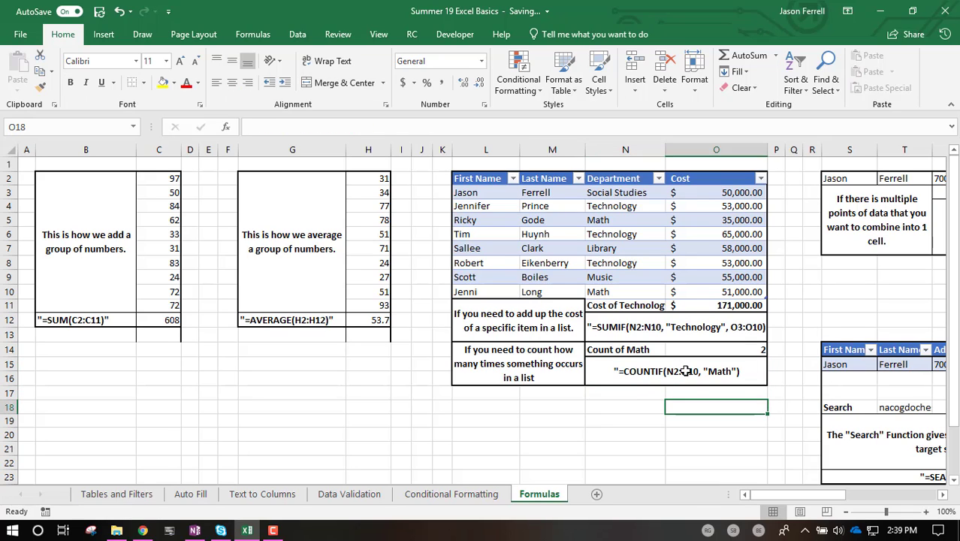
left_click_drag(783, 497, 859, 486)
left_click(443, 270)
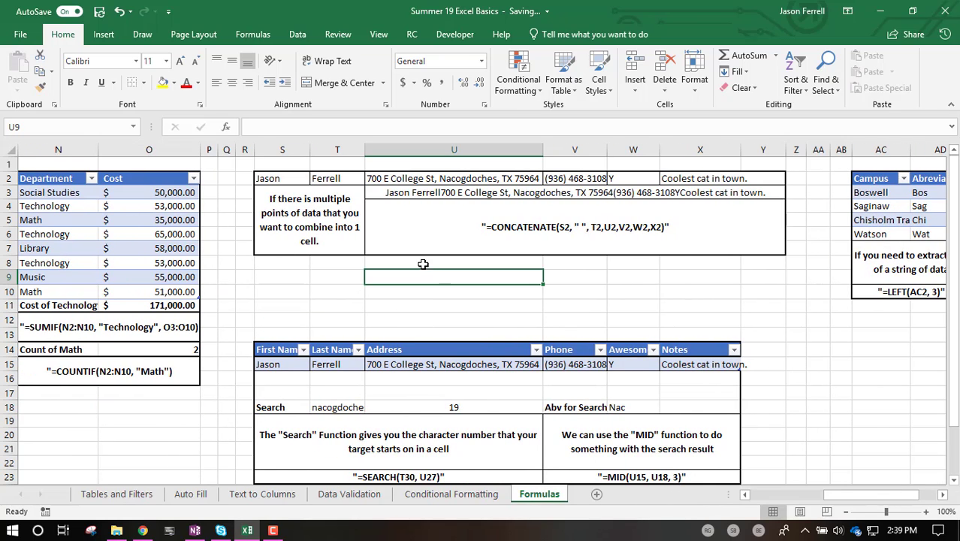
left_click(570, 203)
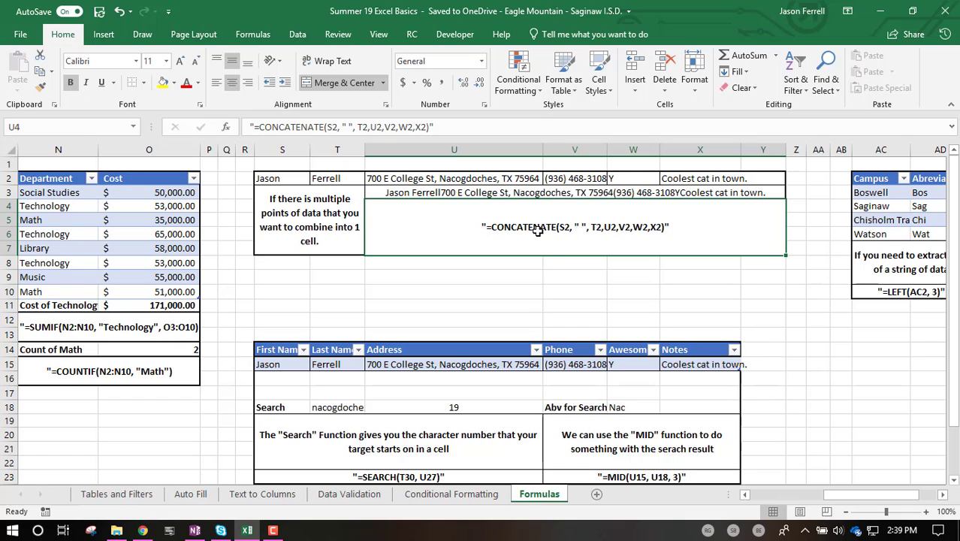
- Read the explanation in S3 and go through source cells S2 to X2 that the CONCATENATE example combines
left_click(265, 230)
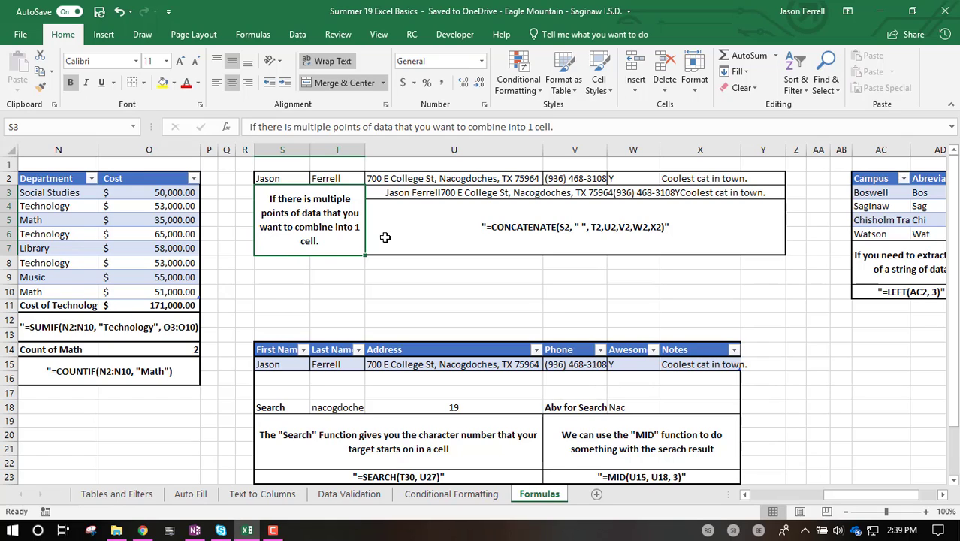
left_click(444, 230)
left_click(278, 178)
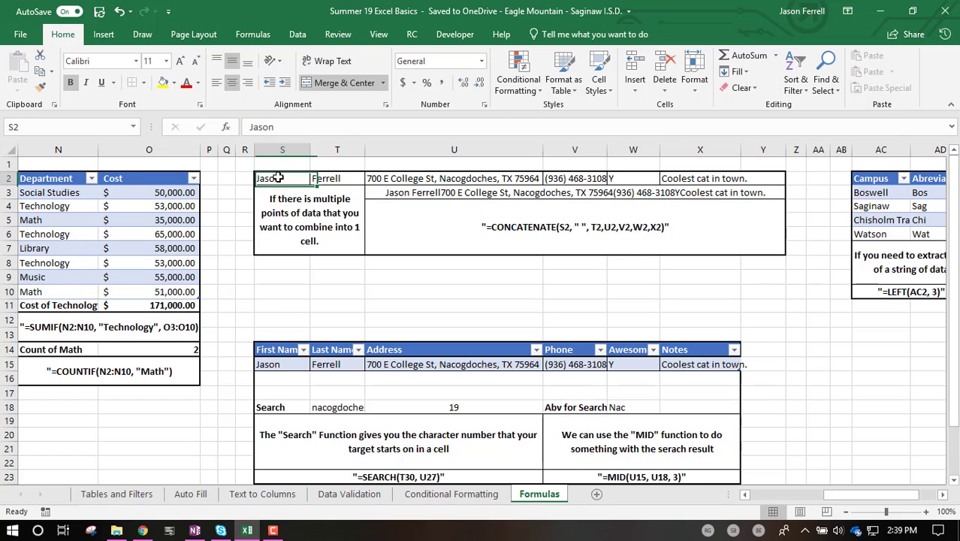
left_click(323, 178)
left_click(393, 179)
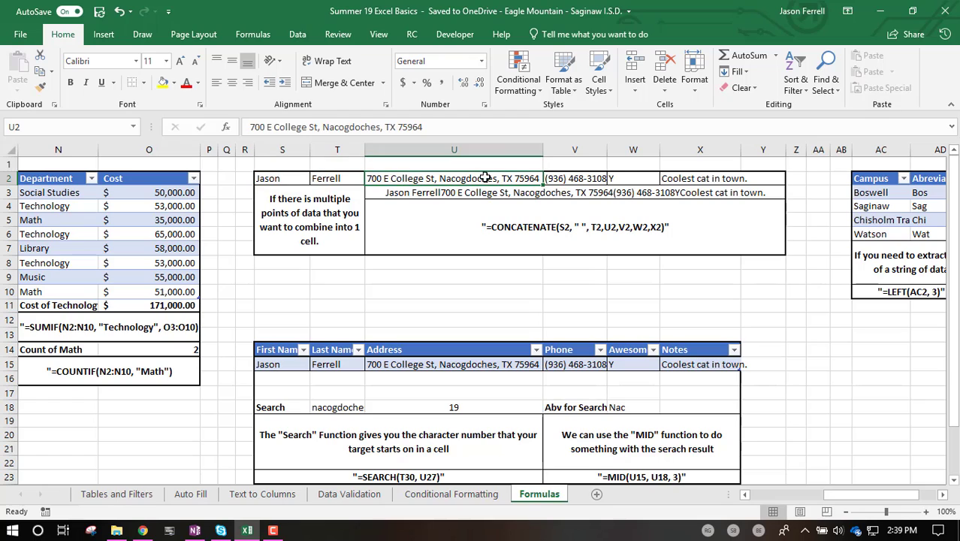
left_click(567, 178)
left_click(628, 179)
left_click(686, 181)
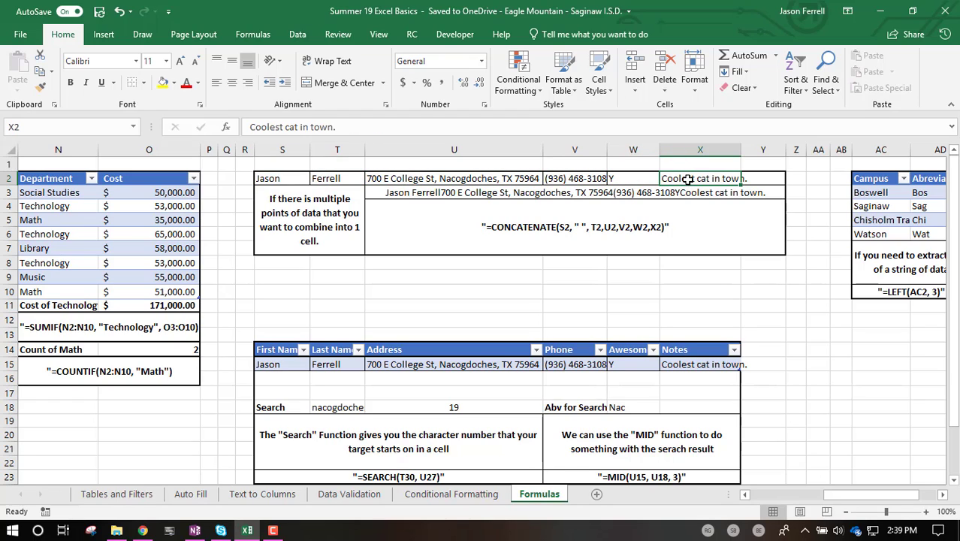
left_click(749, 180)
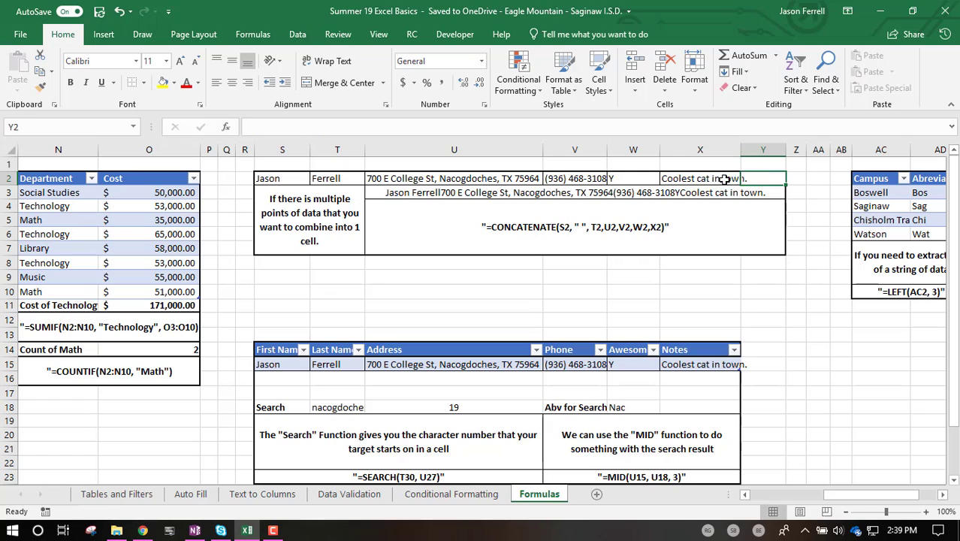
left_click(724, 180)
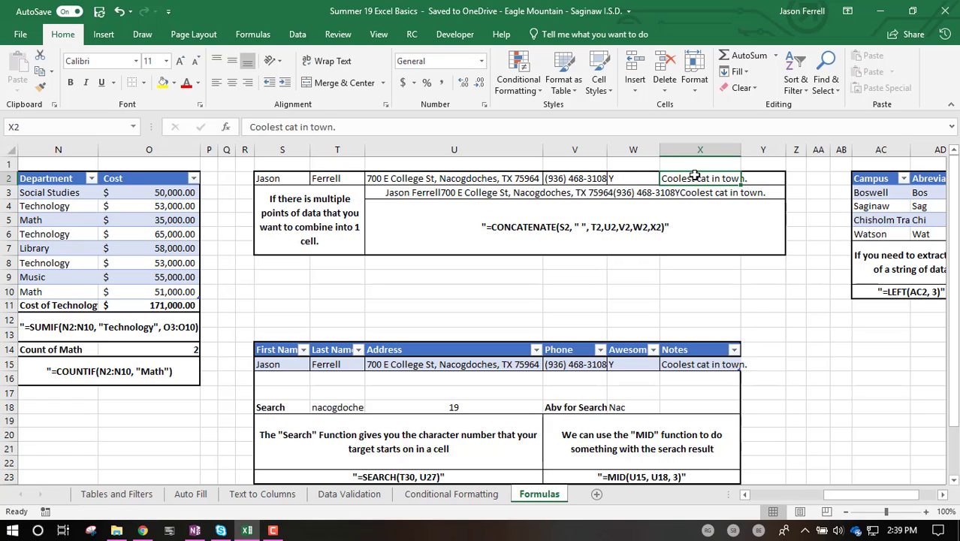
- Examine the CONCATENATE formula in U3 and check name cells S2 and T2 for leading or trailing spaces
left_click(420, 195)
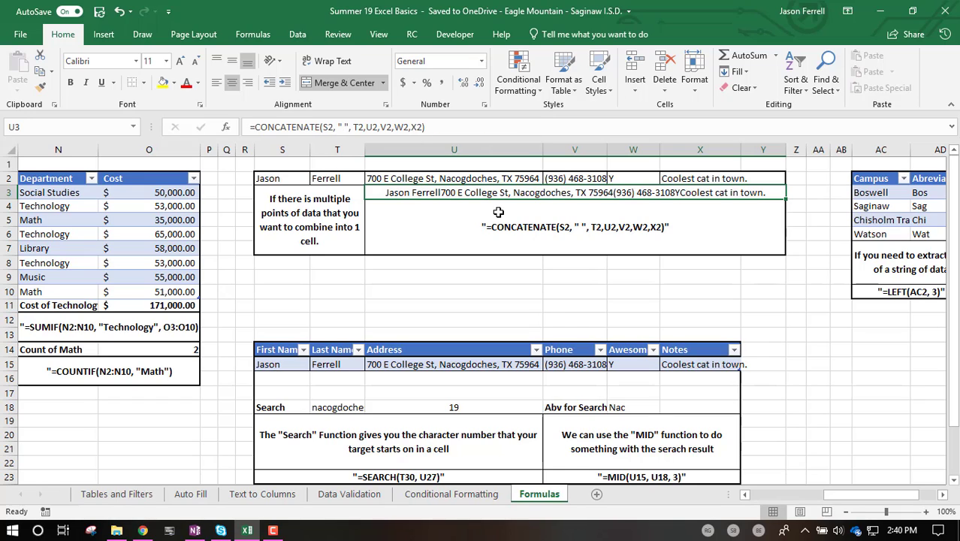
left_click(283, 177)
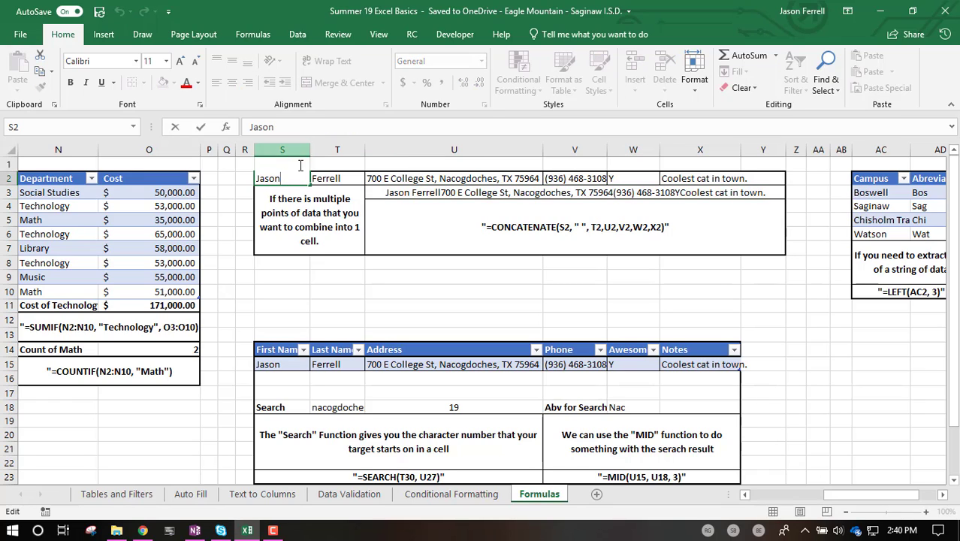
left_click(328, 178)
double_click(329, 179)
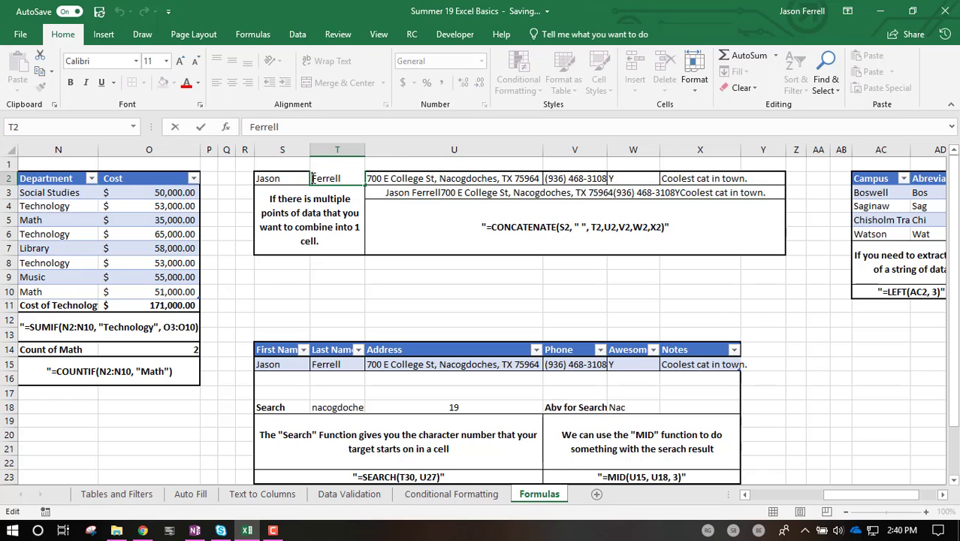
left_click(387, 177)
- Add a middle name with a space on each side to the quoted text in U3's CONCATENATE formula
left_click(394, 192)
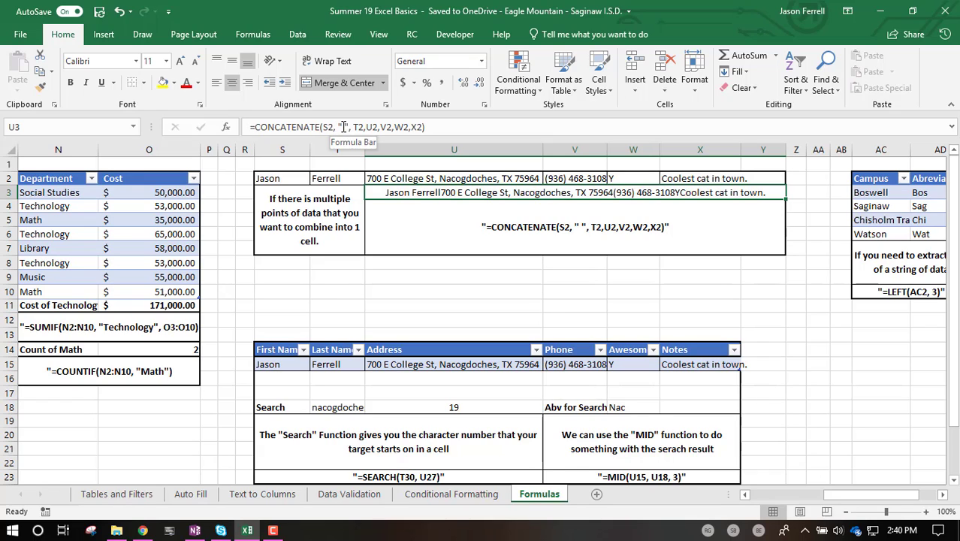
left_click(341, 127)
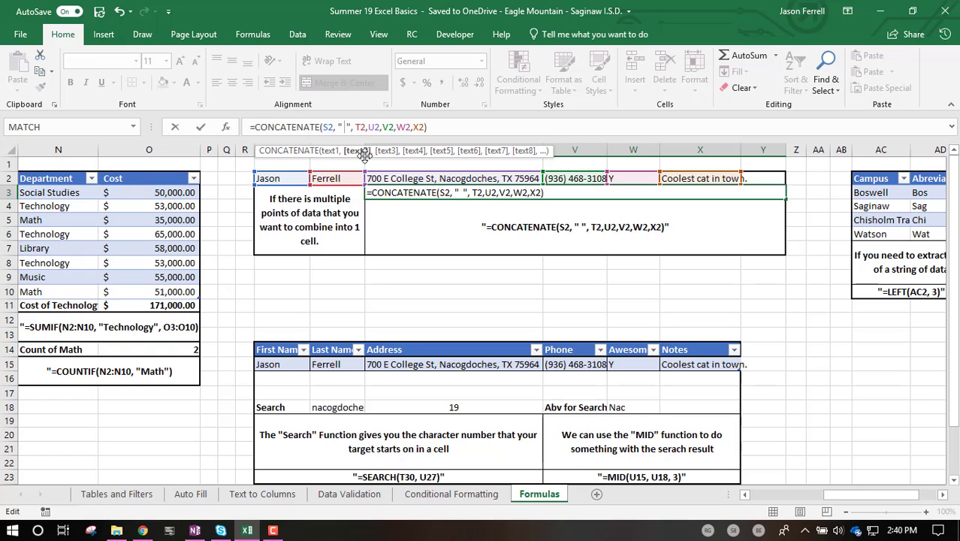
type("Alexander")
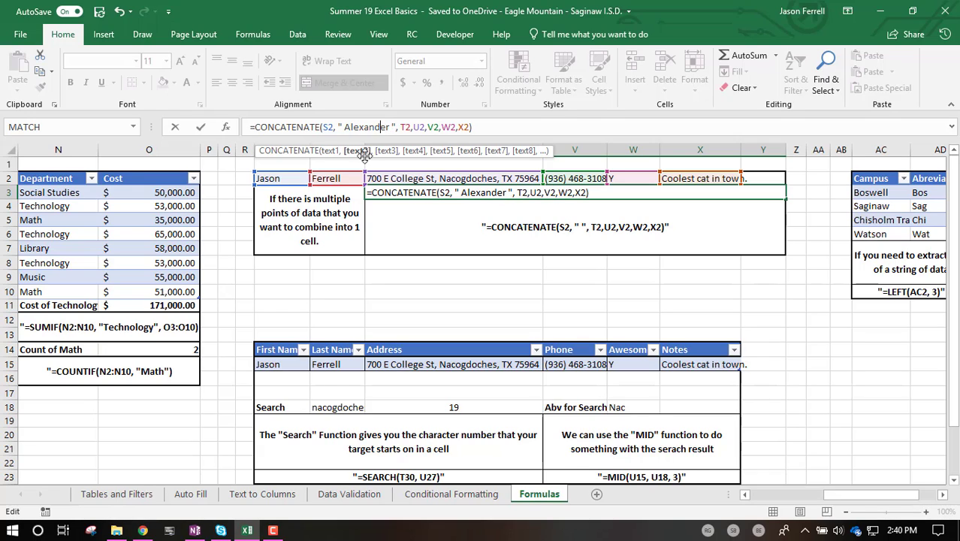
key("Return")
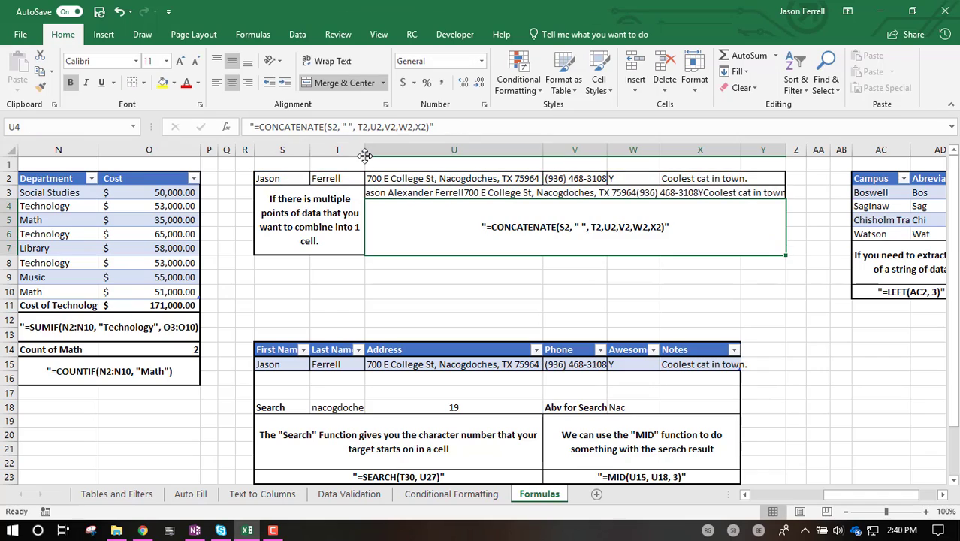
- Remove the middle name from the CONCATENATE formula in U3, leaving only spaces between the quotation marks
left_click(390, 195)
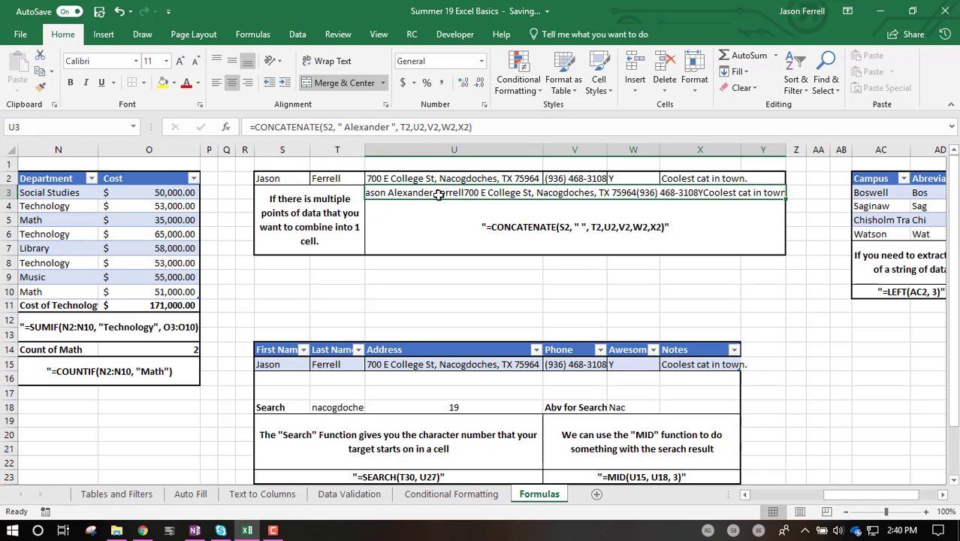
left_click(390, 127)
key("BackSpace")
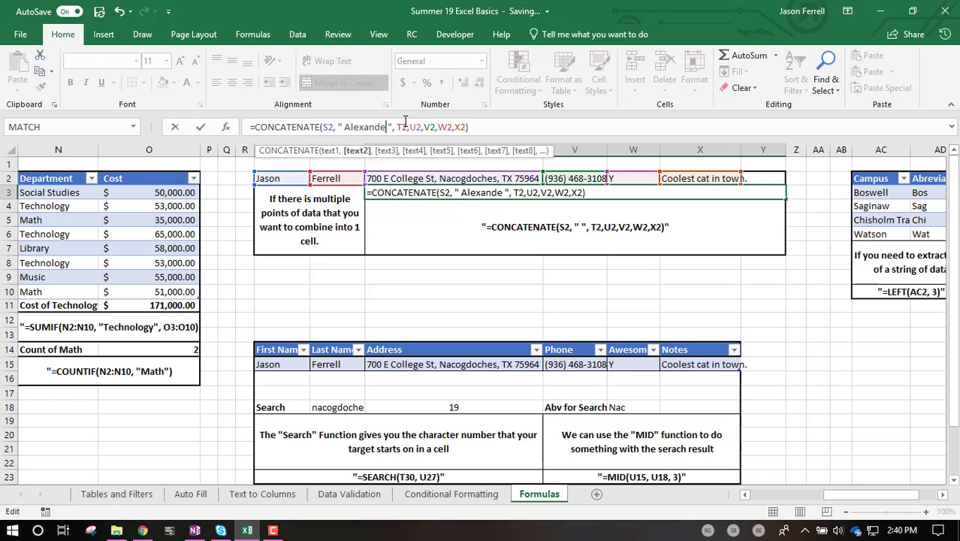
key("BackSpace")
key("BackSpace")
key("BackSpace")
key("BackSpace")
key("BackSpace")
key("BackSpace")
key("BackSpace")
key("BackSpace")
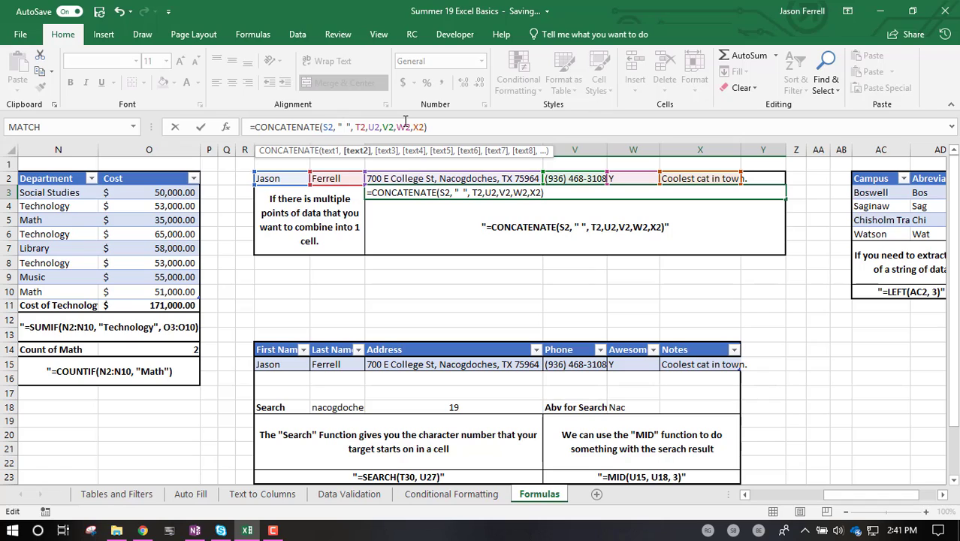
key("Return")
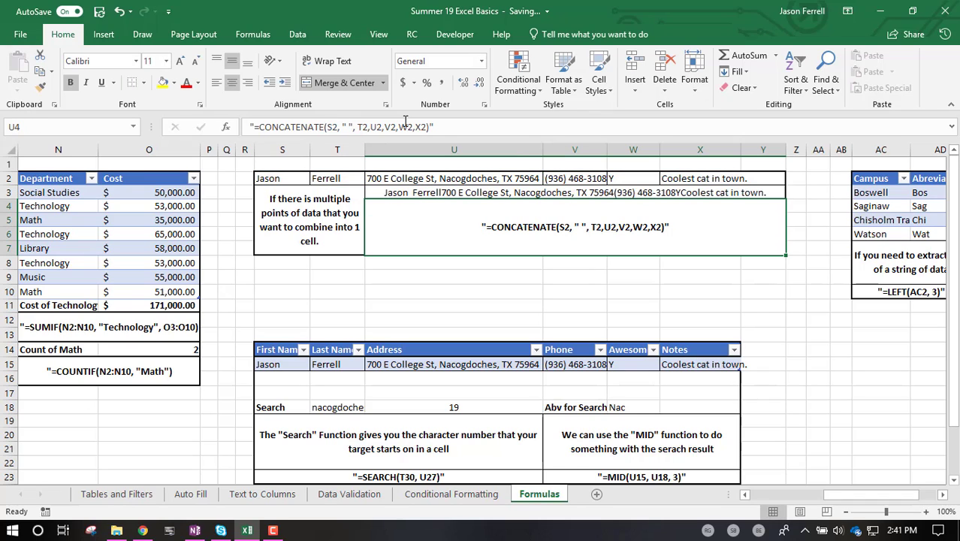
- Left-align the combined text in U3 and compare it with the example formula in U4
left_click(396, 194)
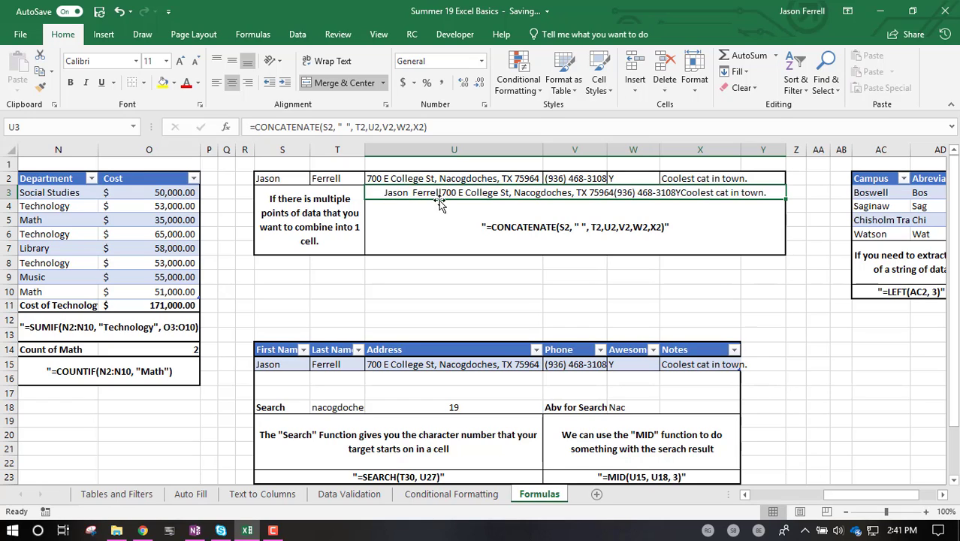
left_click(217, 82)
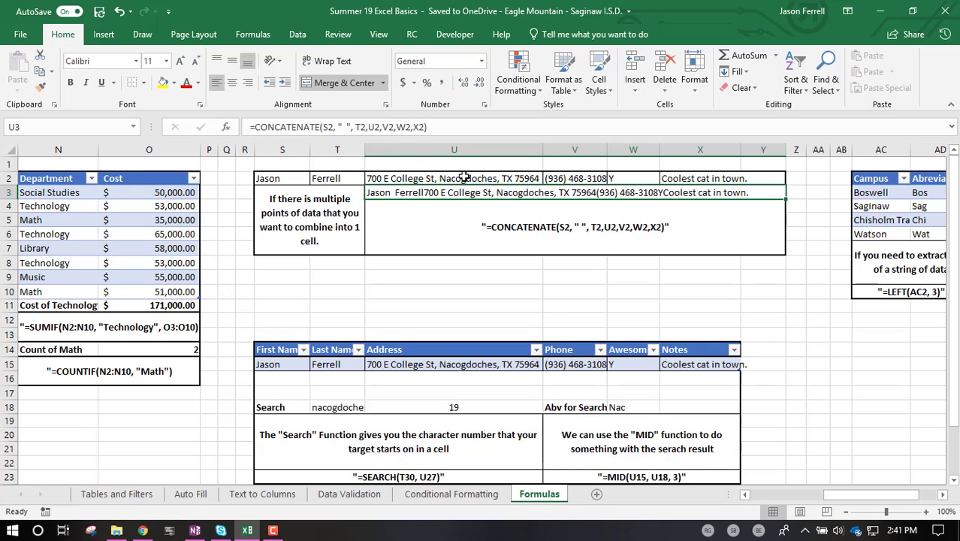
left_click(410, 210)
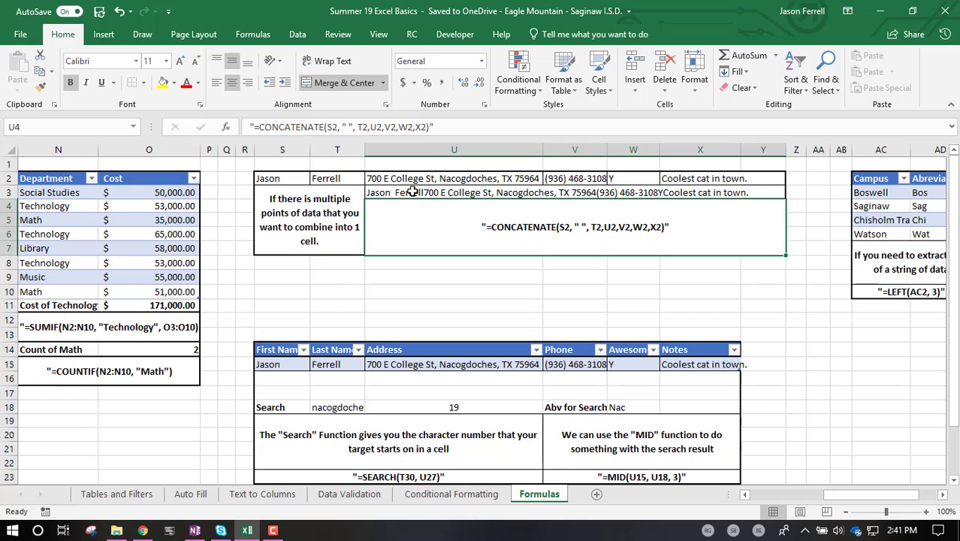
left_click(412, 193)
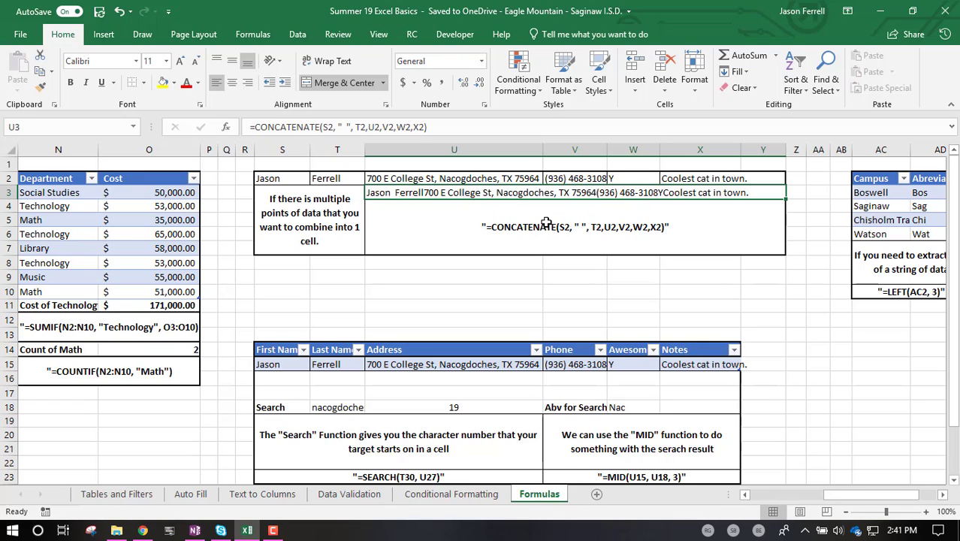
left_click(420, 205)
- Examine the LEFT and MID explanations and example formulas below the Campus and Book Title tables
left_click_drag(860, 496, 892, 497)
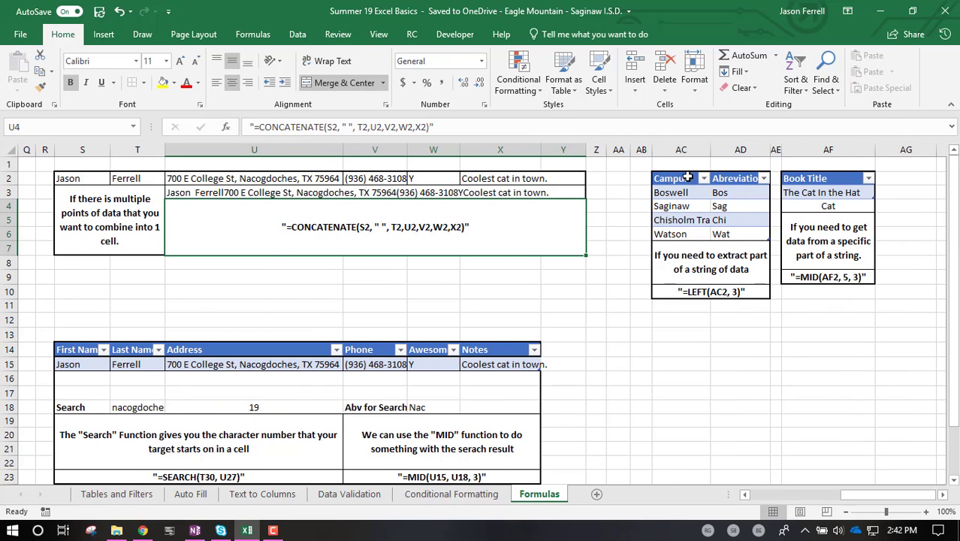
left_click(712, 255)
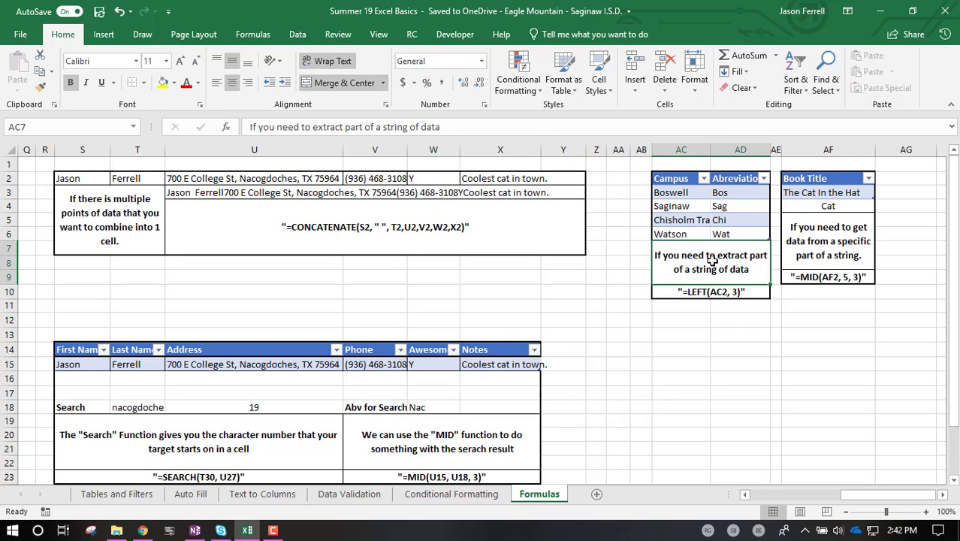
left_click(711, 292)
left_click(706, 264)
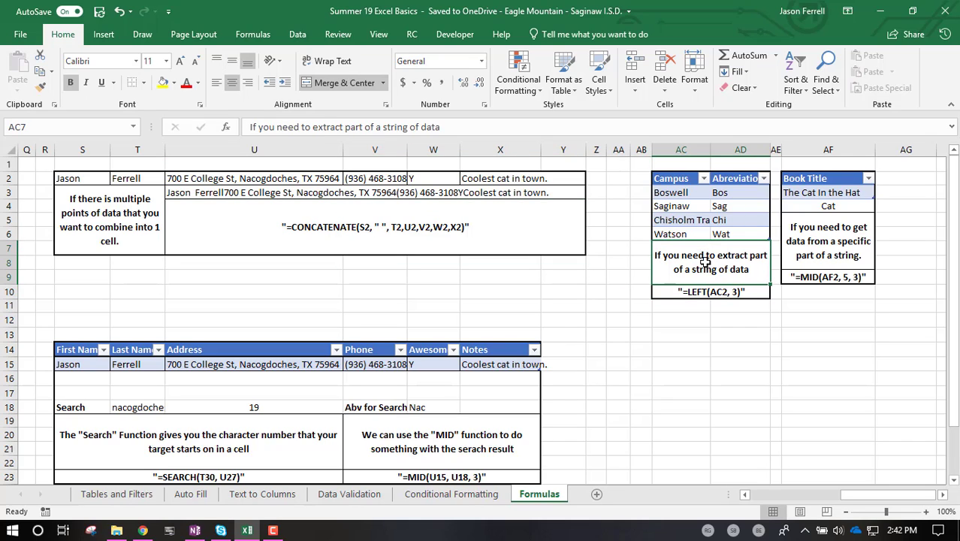
left_click(835, 275)
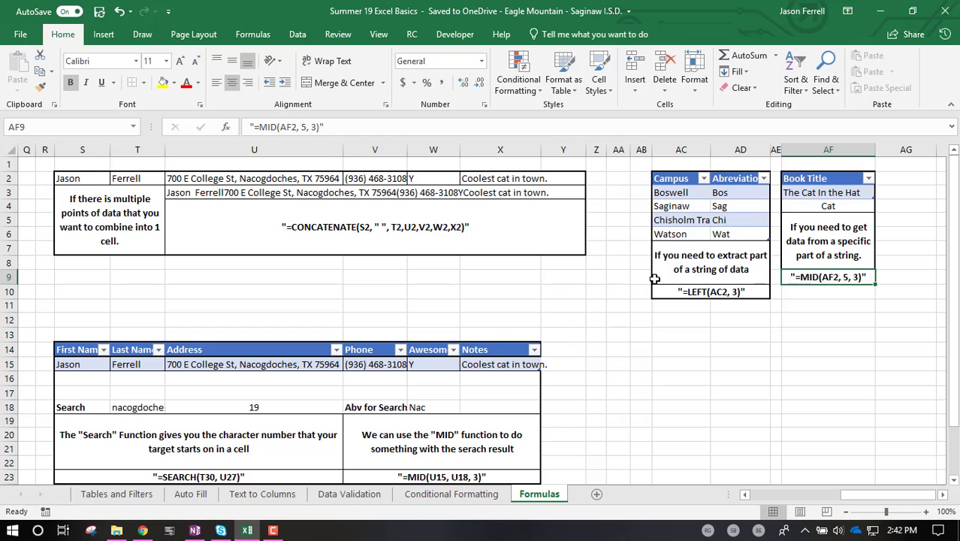
left_click(826, 244)
left_click(668, 269)
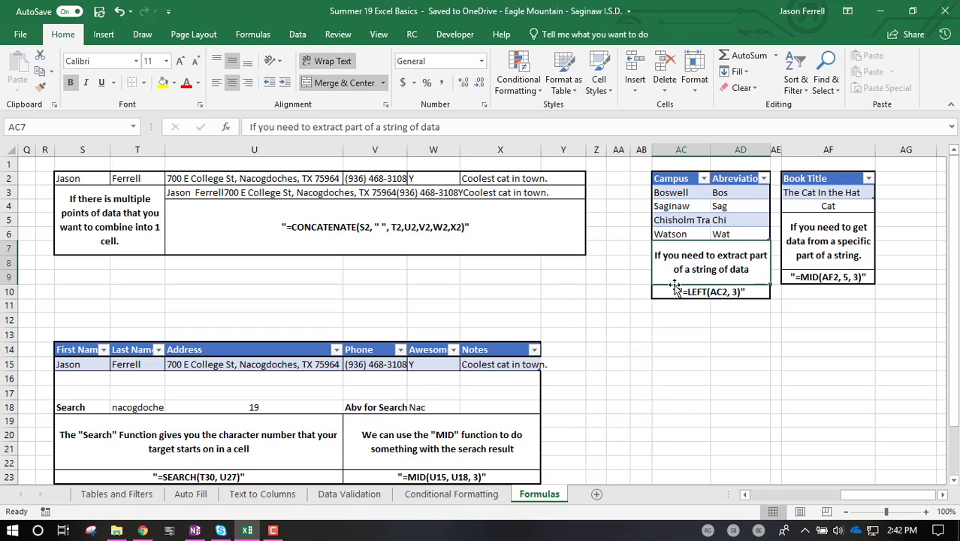
left_click(676, 290)
- Go through the campus names in AC3:AC6 and widen column AC to fit the longest name
left_click(705, 236)
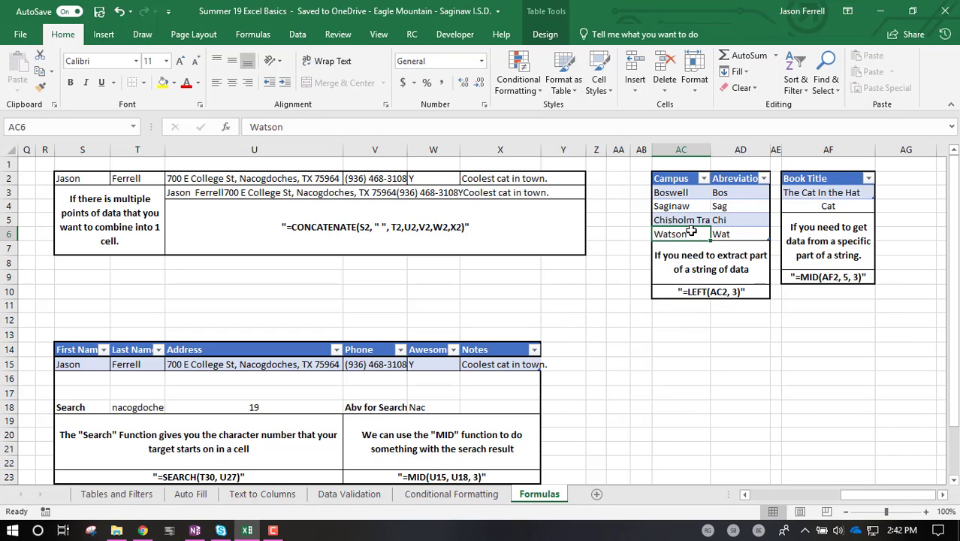
left_click(697, 194)
left_click(695, 207)
left_click(694, 224)
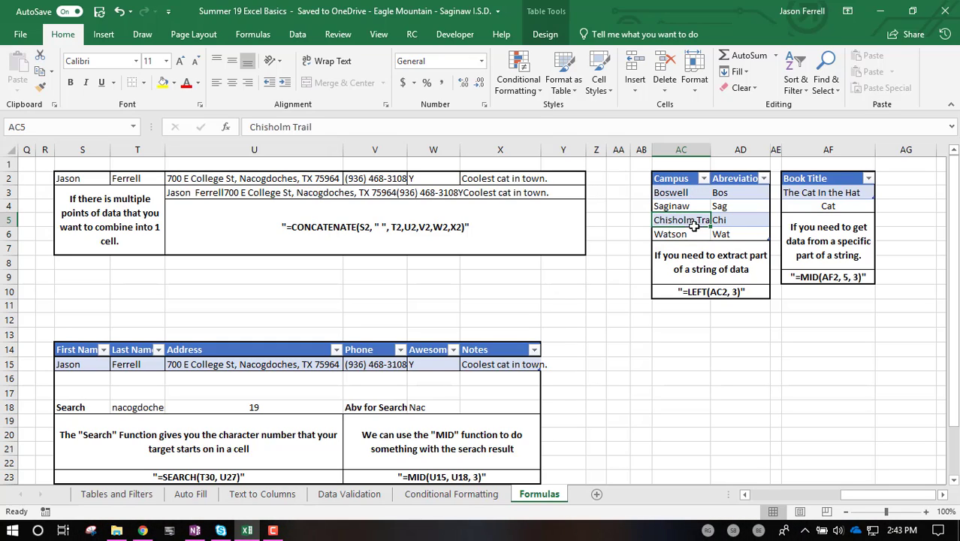
left_click(694, 236)
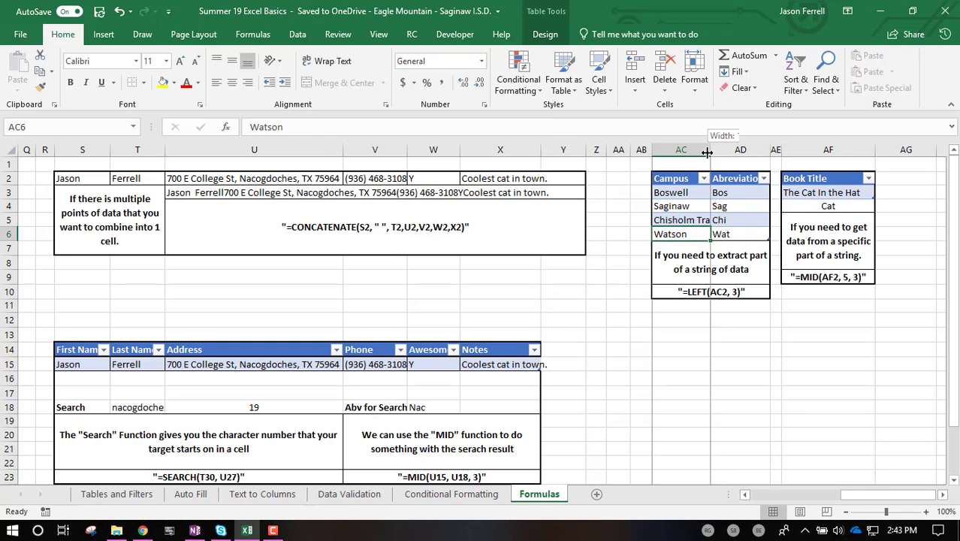
left_click_drag(711, 149, 720, 149)
- Check the LEFT formulas in AD5, AD4 and AD3, and widen column AD to fit its header
left_click(730, 221)
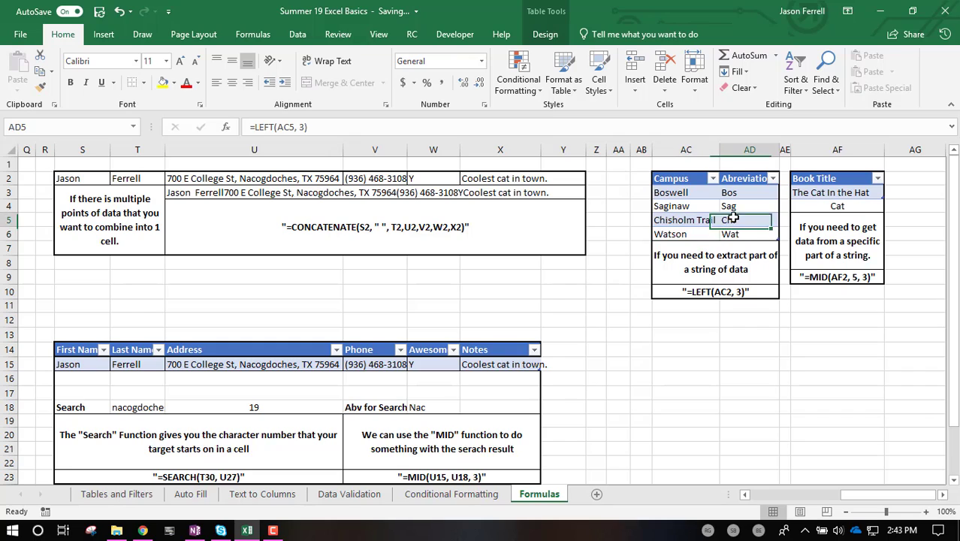
left_click(754, 205)
left_click(749, 194)
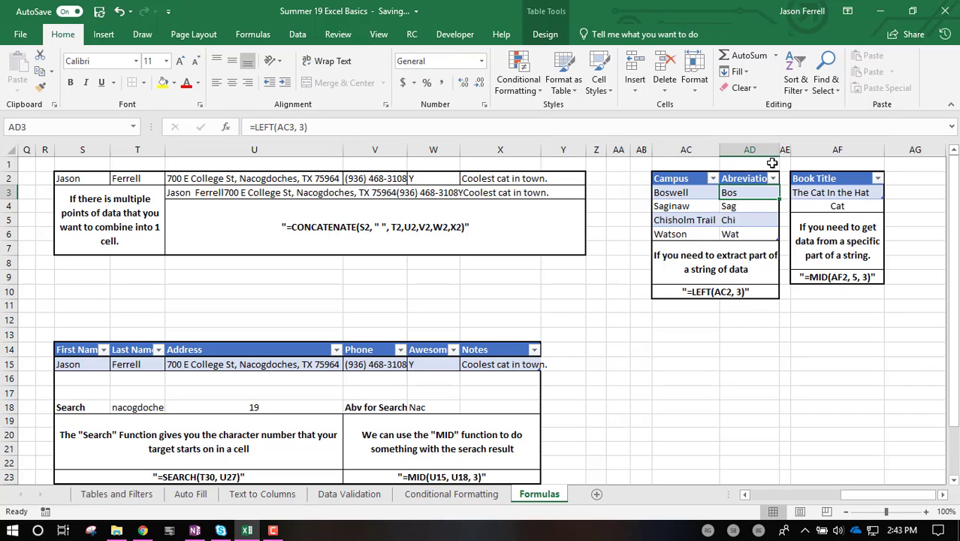
left_click_drag(780, 150, 788, 149)
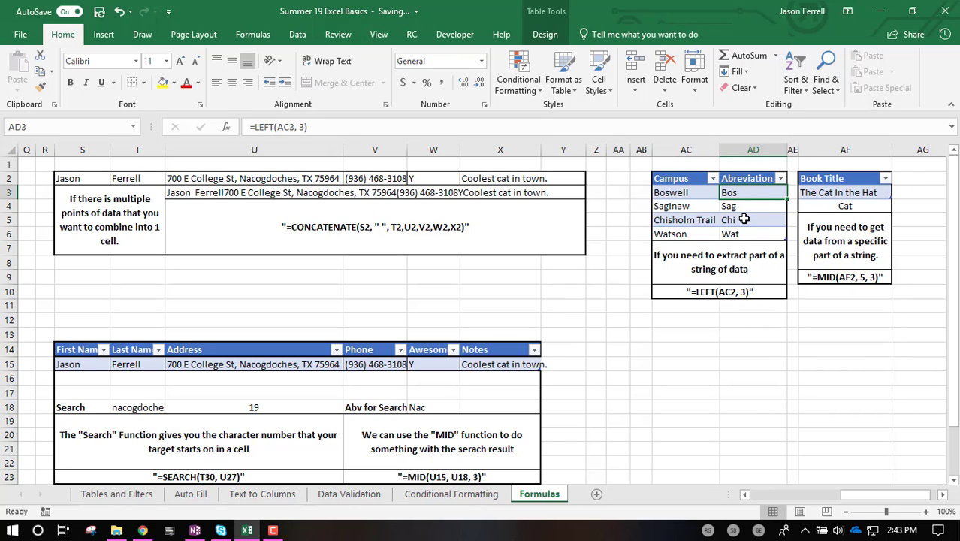
- Examine the LEFT formulas in the Abreviation column and compare AD3 with its source campus name in AC3
left_click(744, 233)
left_click(756, 198)
left_click(754, 205)
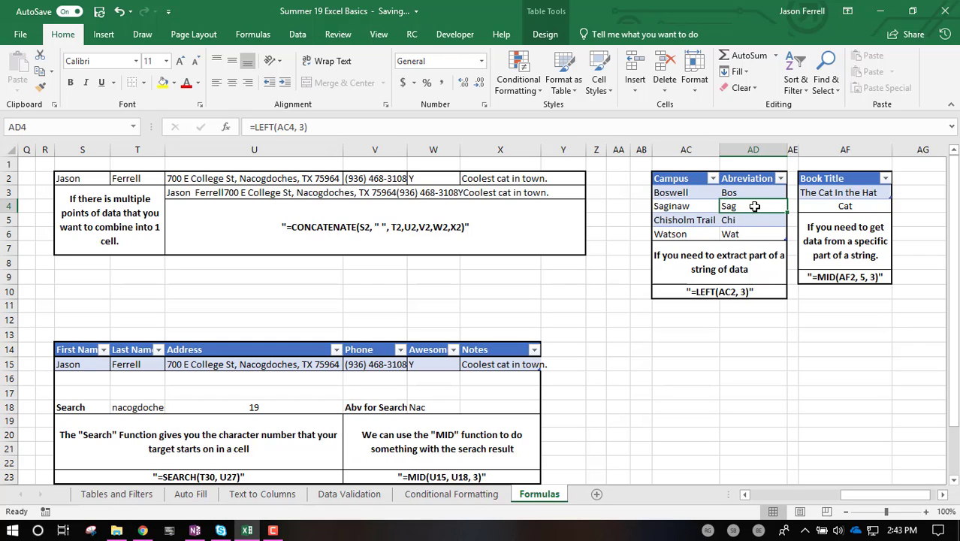
left_click(678, 192)
left_click(740, 192)
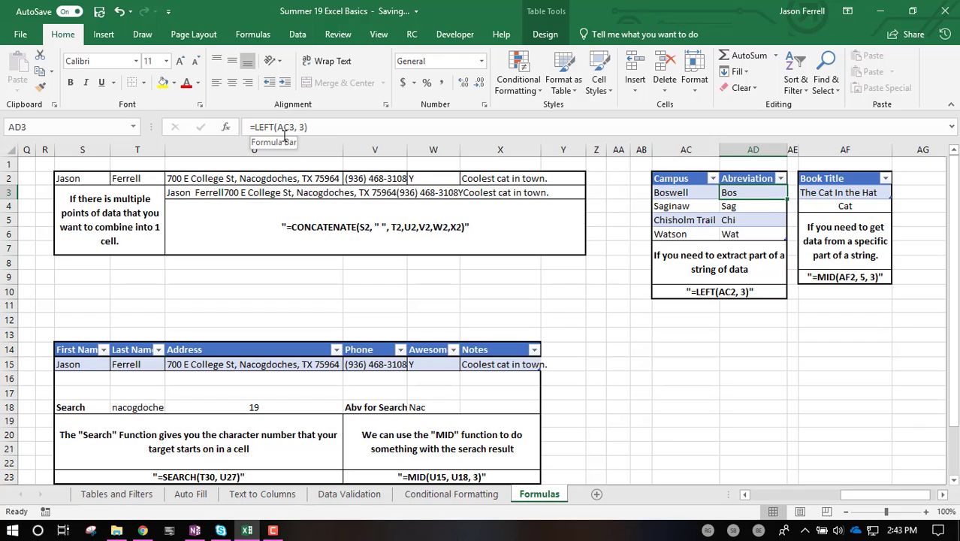
left_click(681, 192)
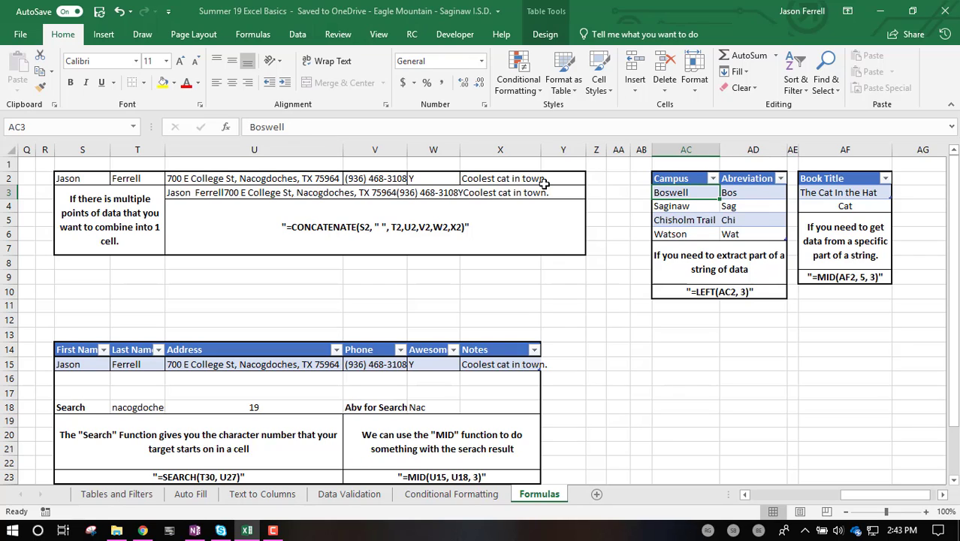
- Inspect the character-count argument of the LEFT formula in AD3, leaving the formula as it is
left_click(751, 192)
double_click(304, 128)
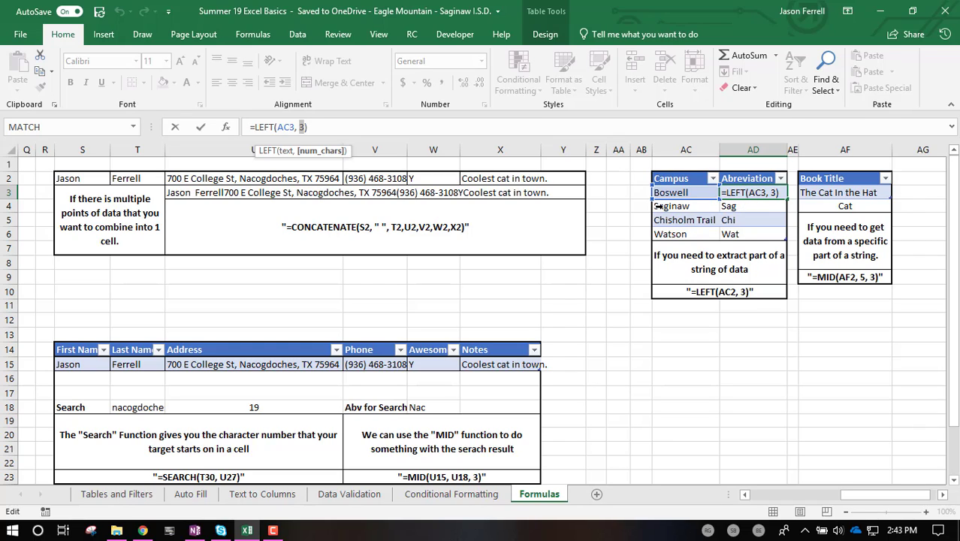
left_click(744, 220)
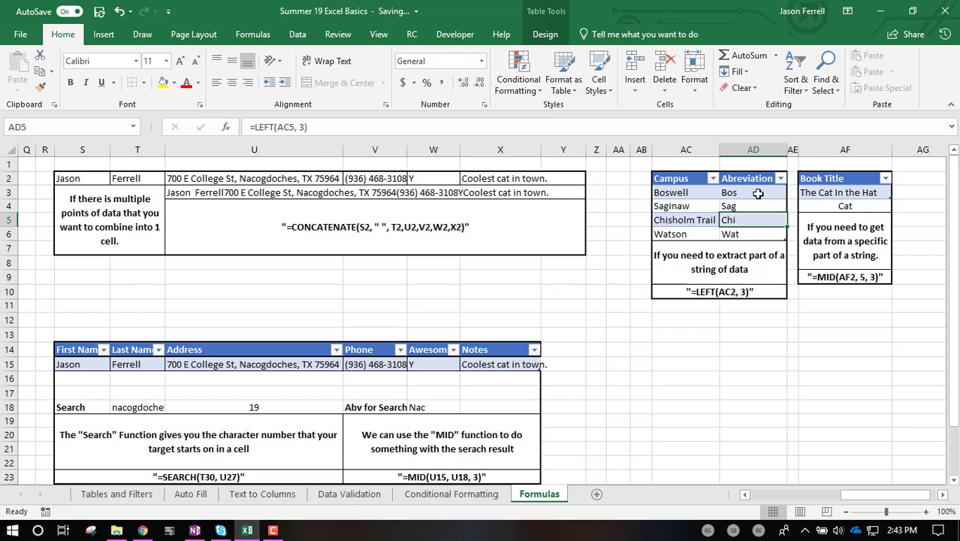
- Go through the LEFT formulas in AD3:AD6 and the explanation beneath the Campus table
left_click(739, 194)
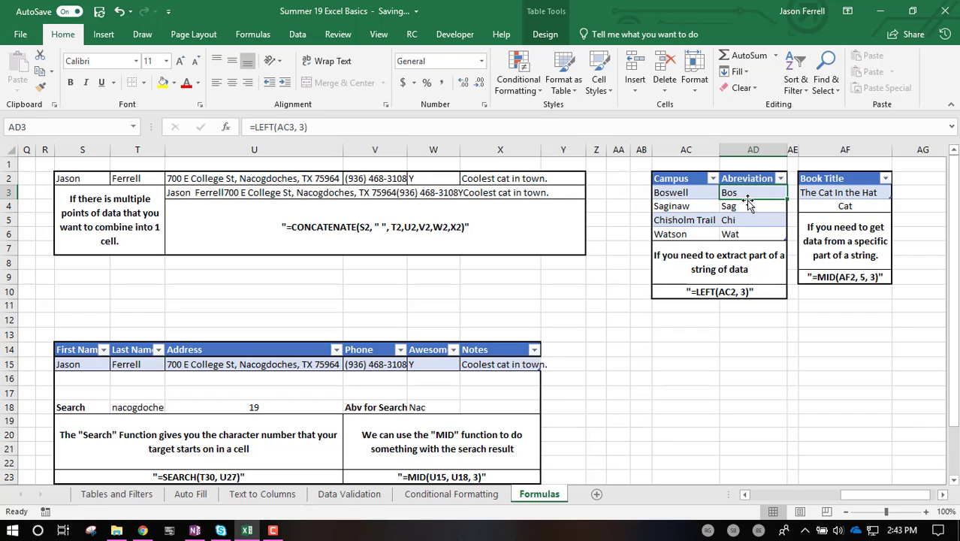
left_click(755, 208)
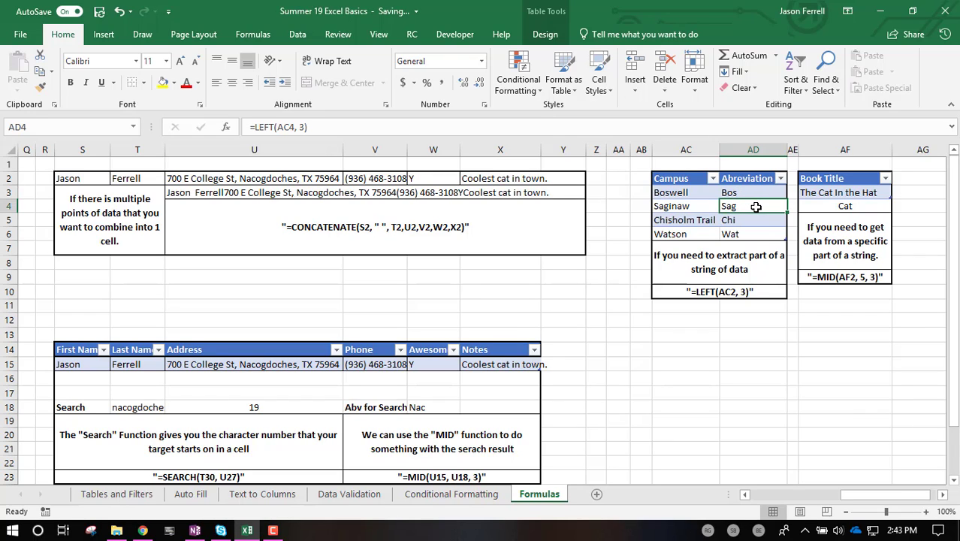
left_click(760, 221)
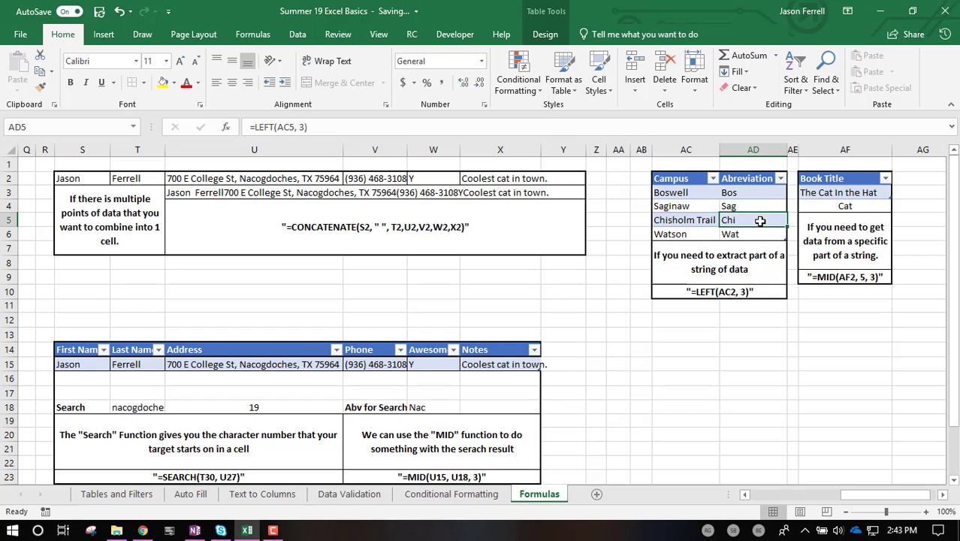
left_click(758, 233)
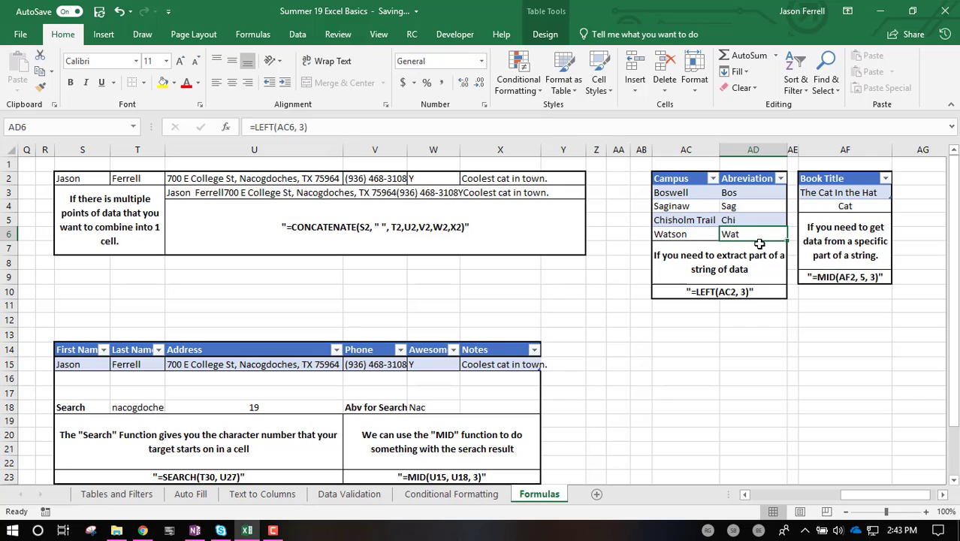
left_click(755, 270)
left_click(744, 207)
left_click(746, 231)
left_click(736, 262)
left_click(734, 221)
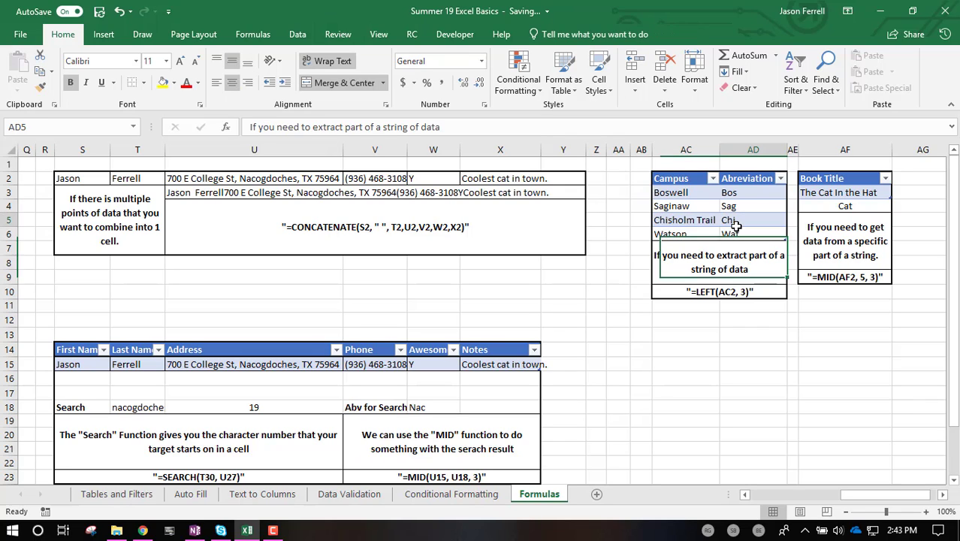
left_click(735, 182)
- Replace the LEFT function in AD3 with RIGHT so the formula reads =RIGHT(AC3, 3)
left_click(743, 192)
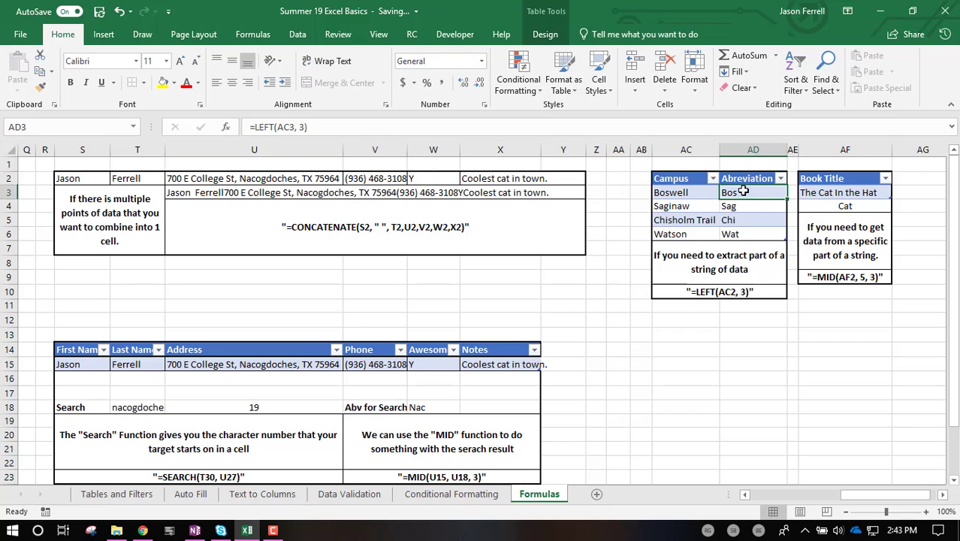
left_click(264, 129)
double_click(265, 126)
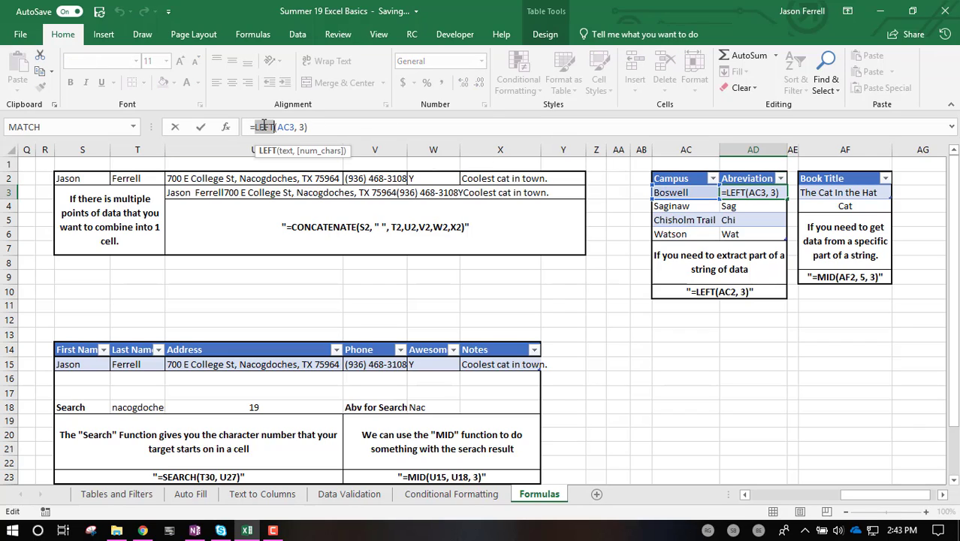
type("RIGHT")
key("Return")
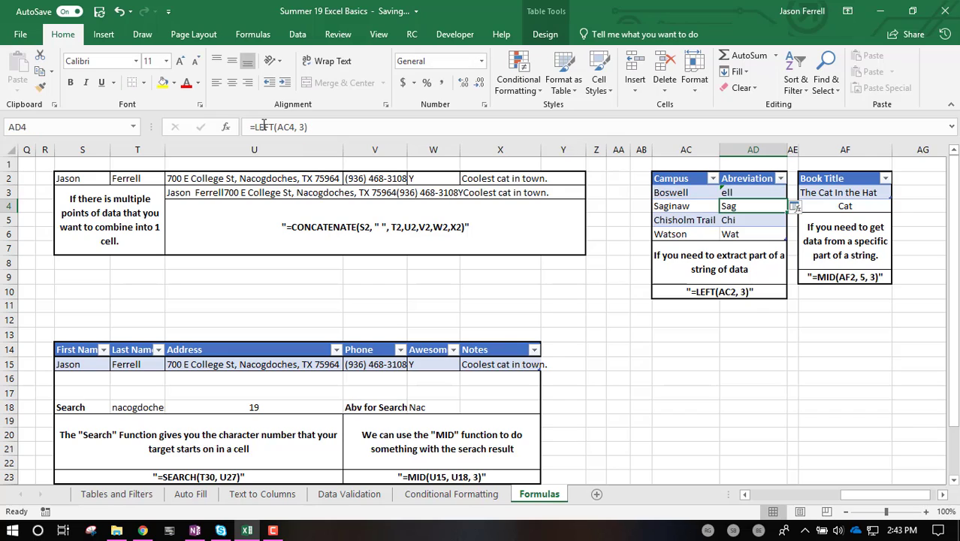
- Change the function in AD3 back to LEFT so the formula reads =LEFT(AC3, 3)
left_click(734, 192)
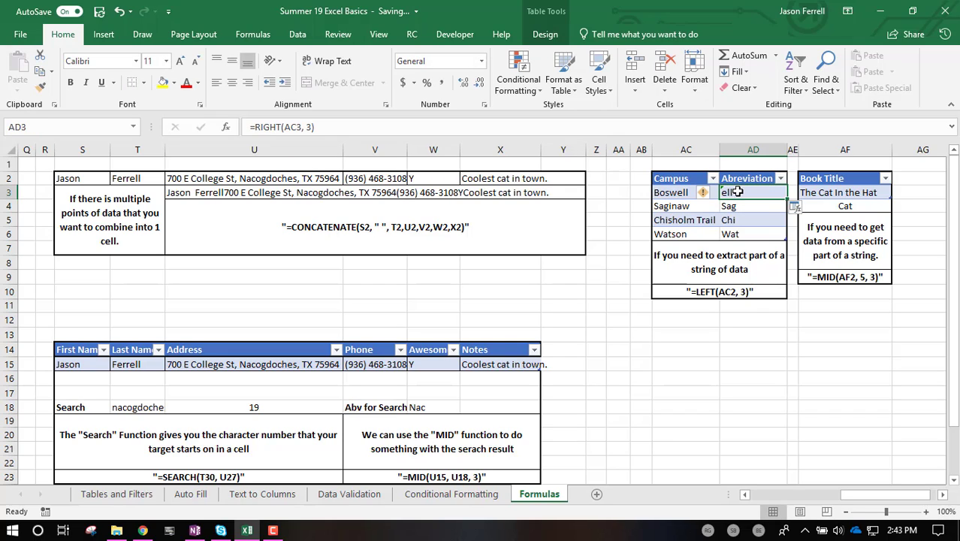
left_click(255, 125)
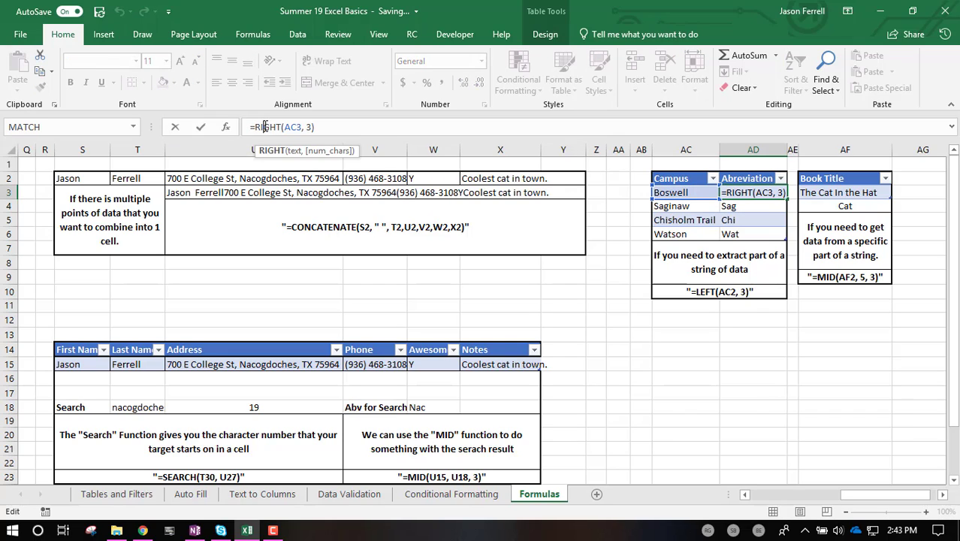
triple_click(265, 126)
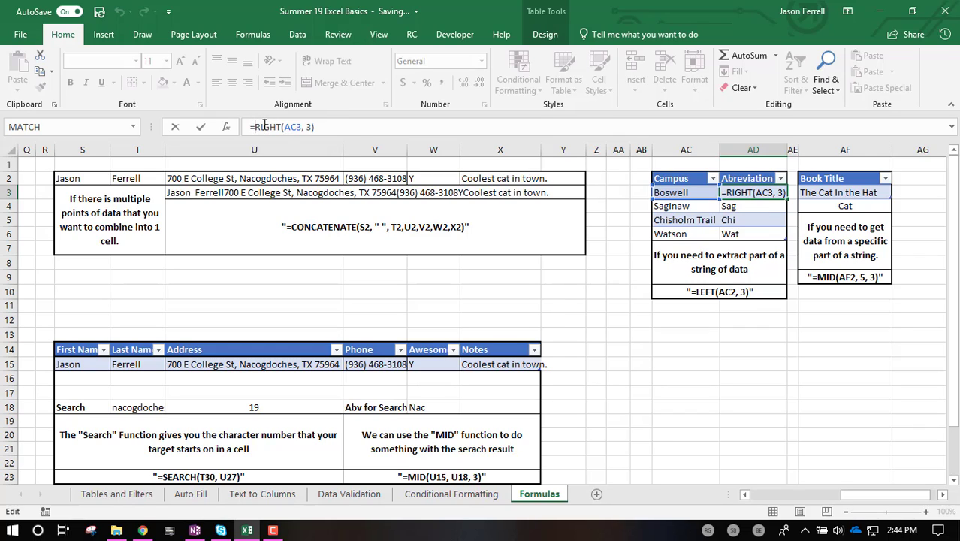
double_click(264, 126)
type("LE")
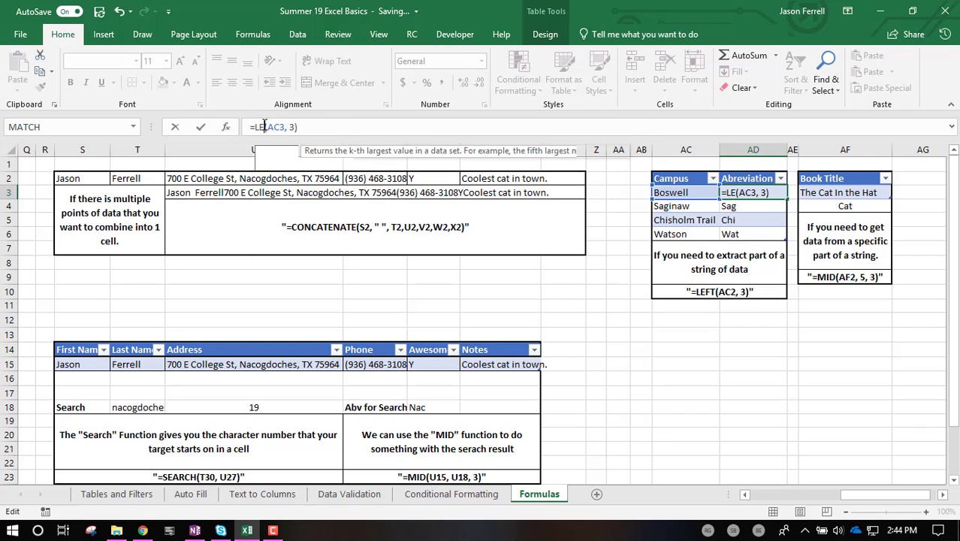
type("FT")
key("Return")
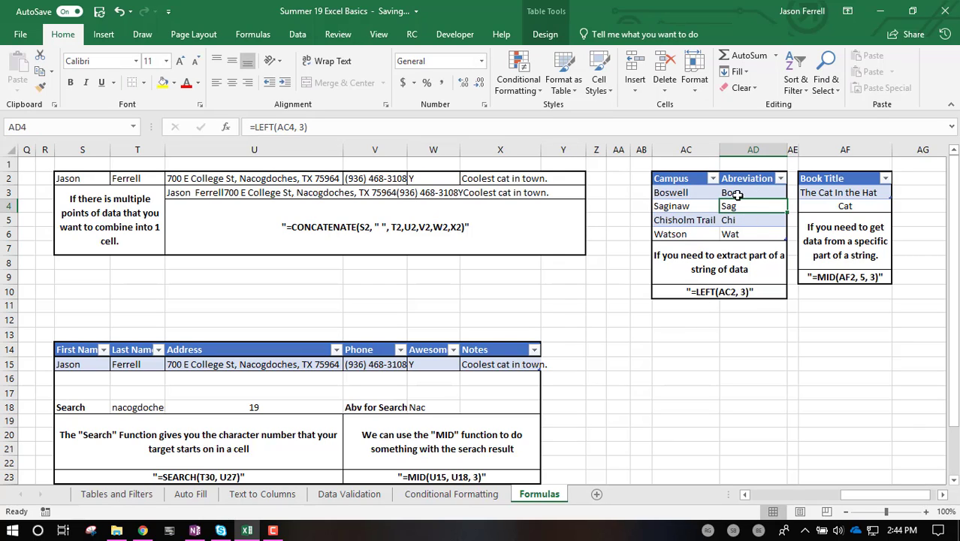
- Compare the MID formula in AF4 with the example in AF9 and the source book title in AF3
left_click(843, 278)
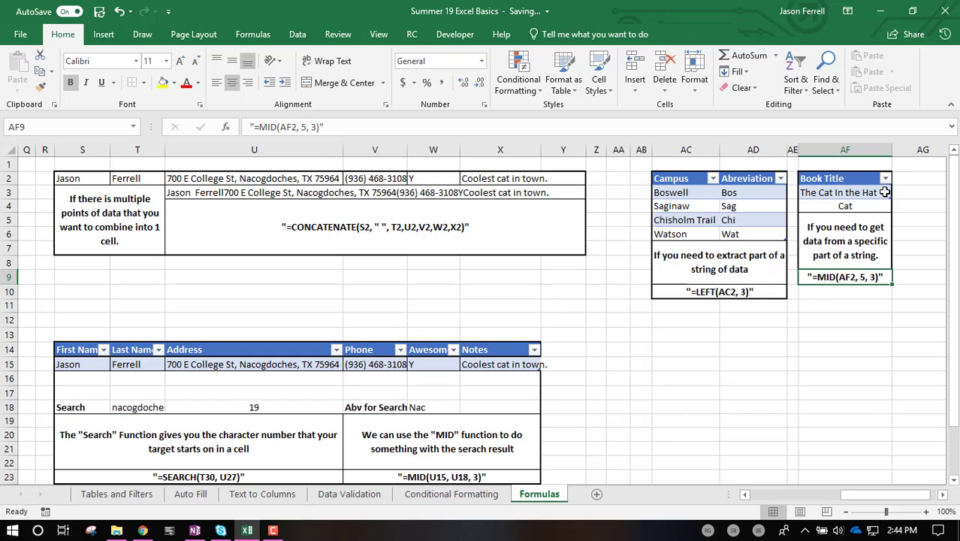
left_click(835, 207)
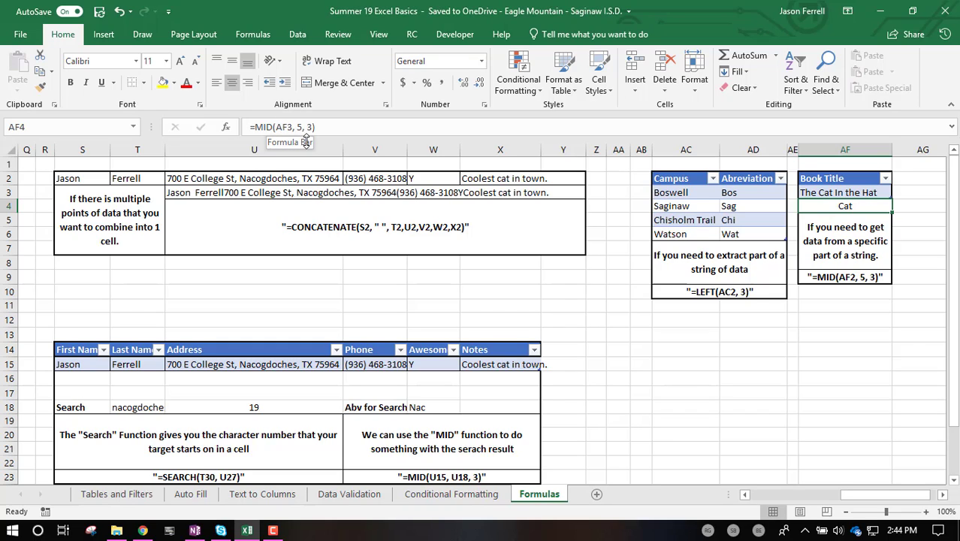
left_click(830, 193)
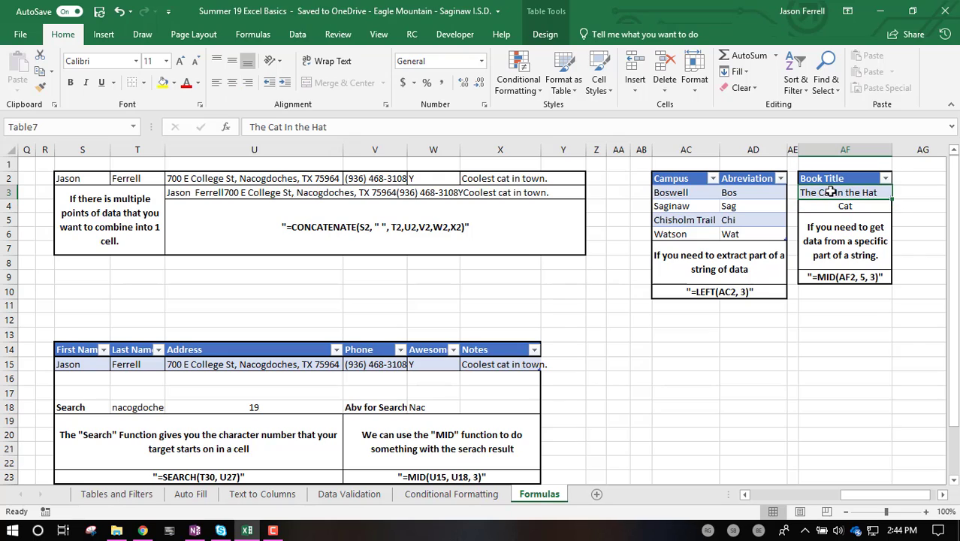
left_click(836, 205)
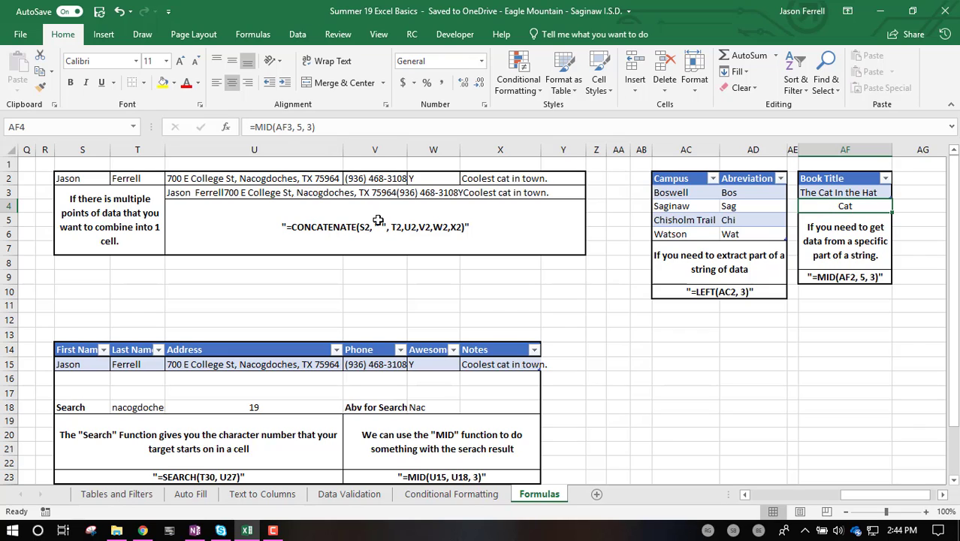
- Inspect the number-of-characters argument of the MID formula in AF4, and glance at the Search section further down the sheet
left_click(314, 127)
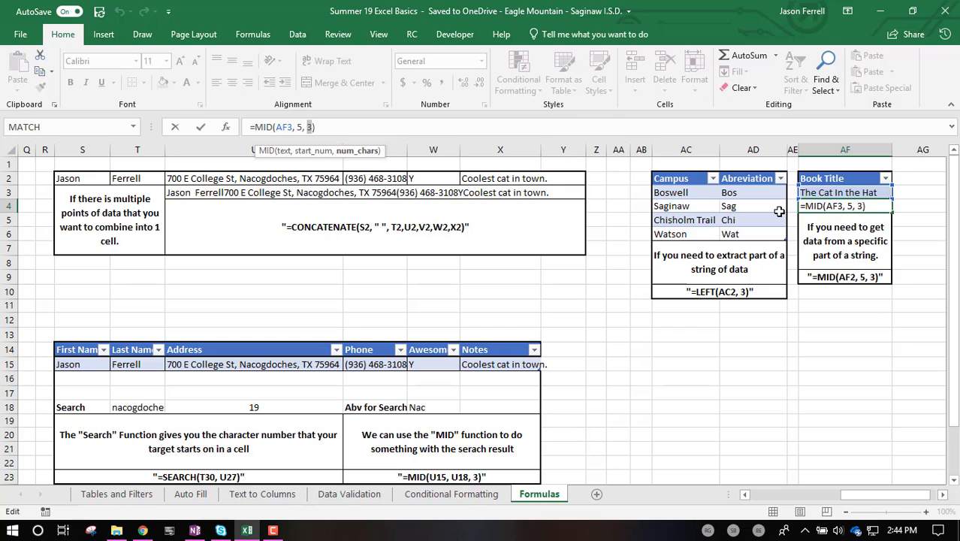
key("Return")
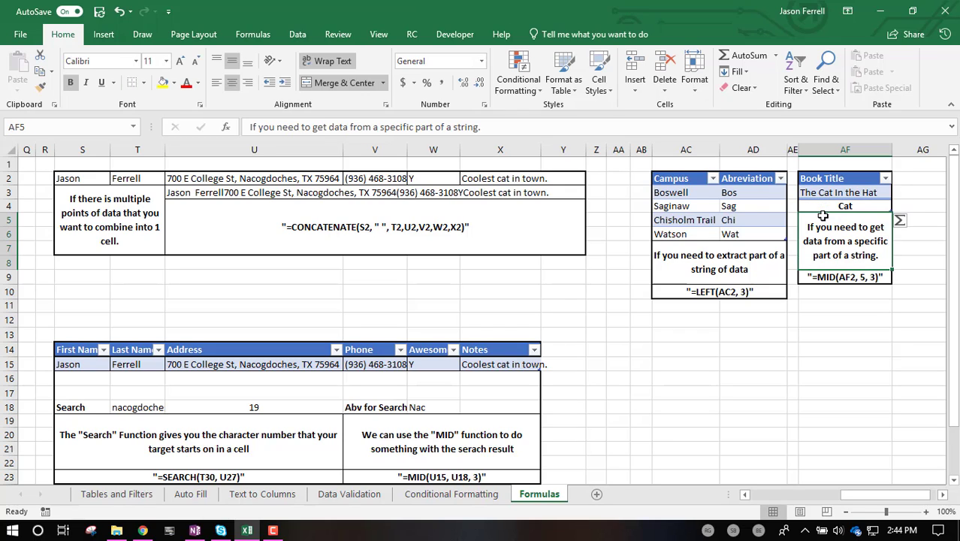
left_click(836, 202)
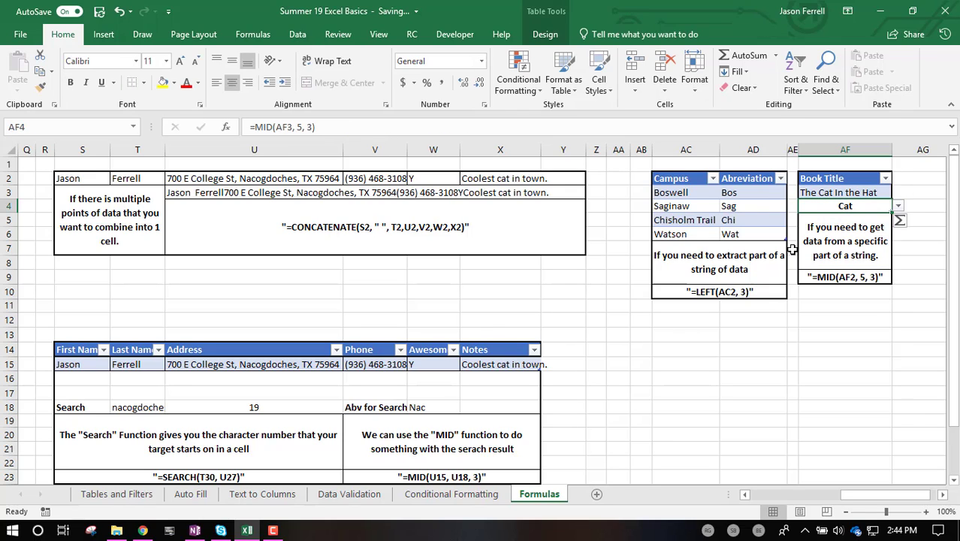
scroll(326, 338, "down", 1)
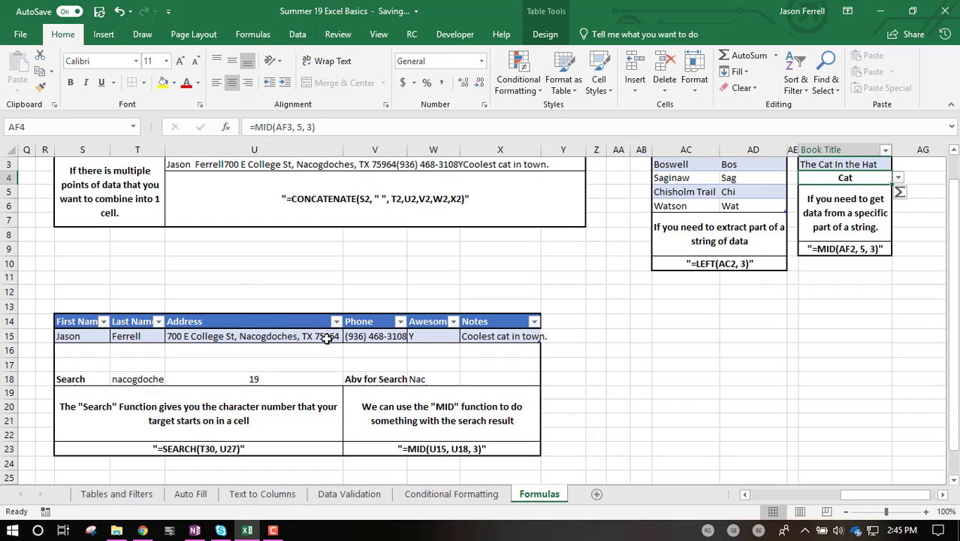
scroll(757, 273, "up", 1)
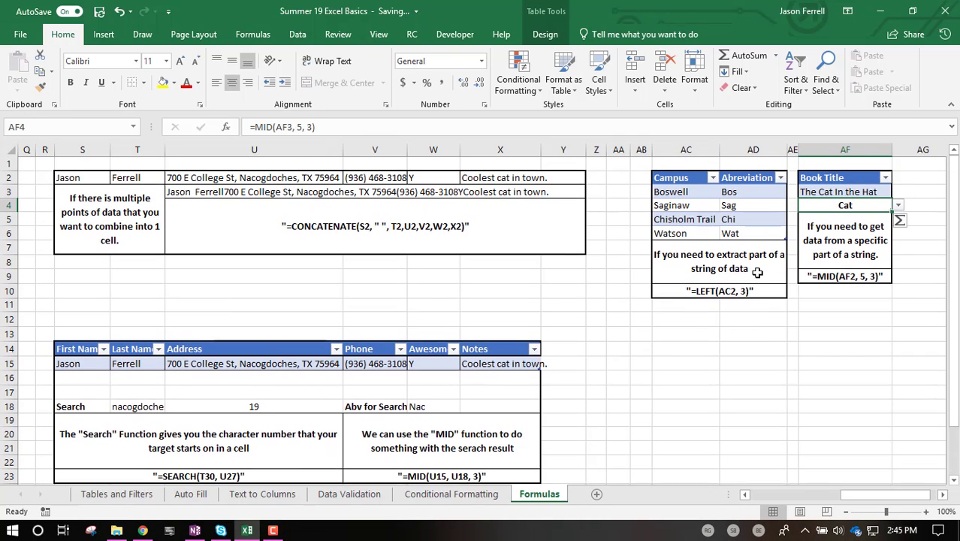